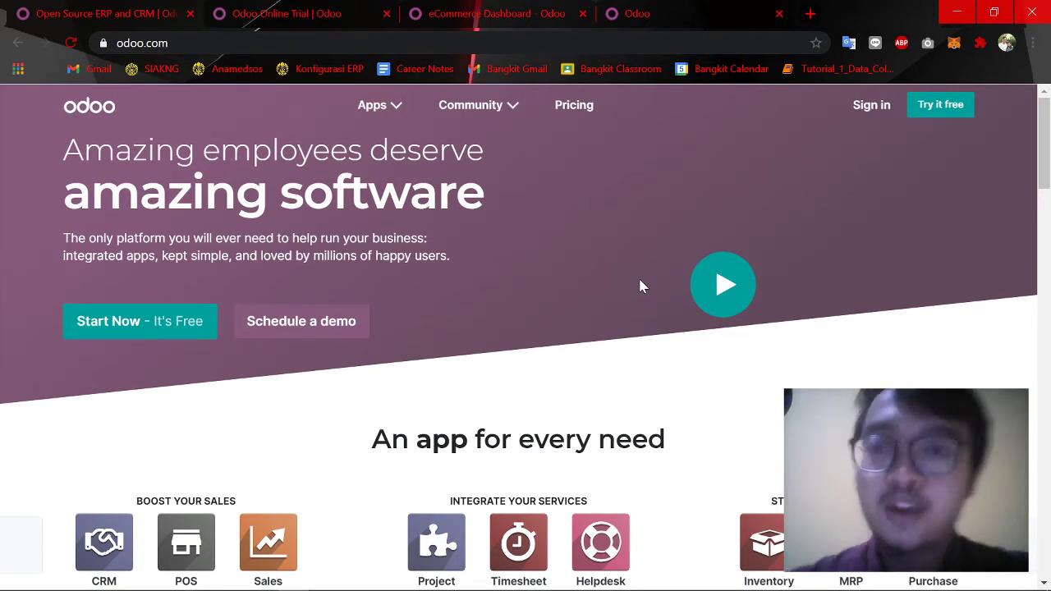
Look through the Odoo home page, from the app categories to the section on its unique value proposition.
{"action": "scroll", "coordinate": [643, 285], "scroll_direction": "down", "scroll_amount": 2}
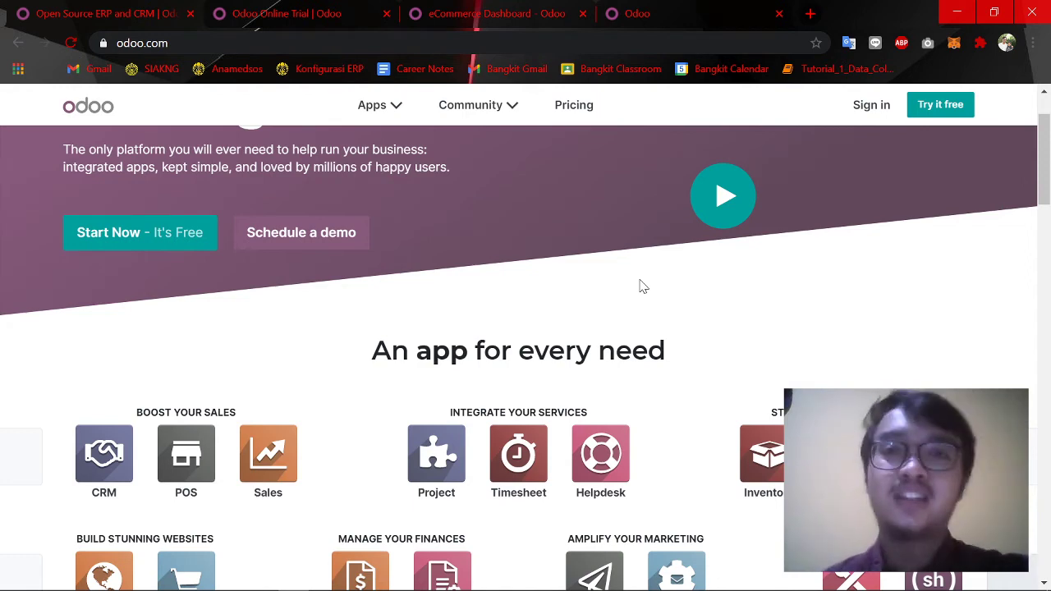
{"action": "scroll", "coordinate": [643, 286], "scroll_direction": "down", "scroll_amount": 1}
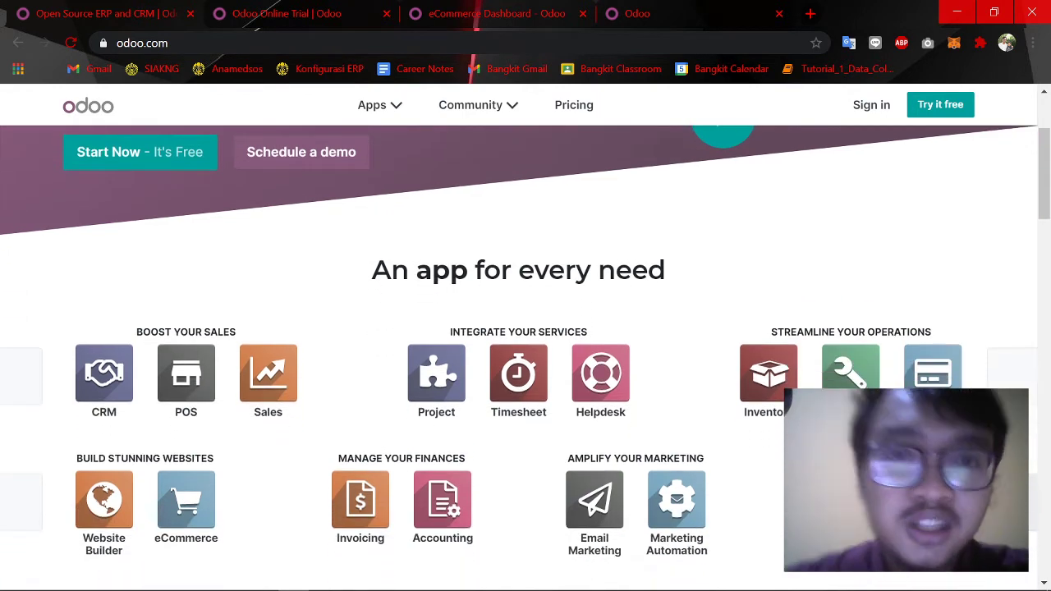
{"action": "scroll", "coordinate": [650, 244], "scroll_direction": "down", "scroll_amount": 6}
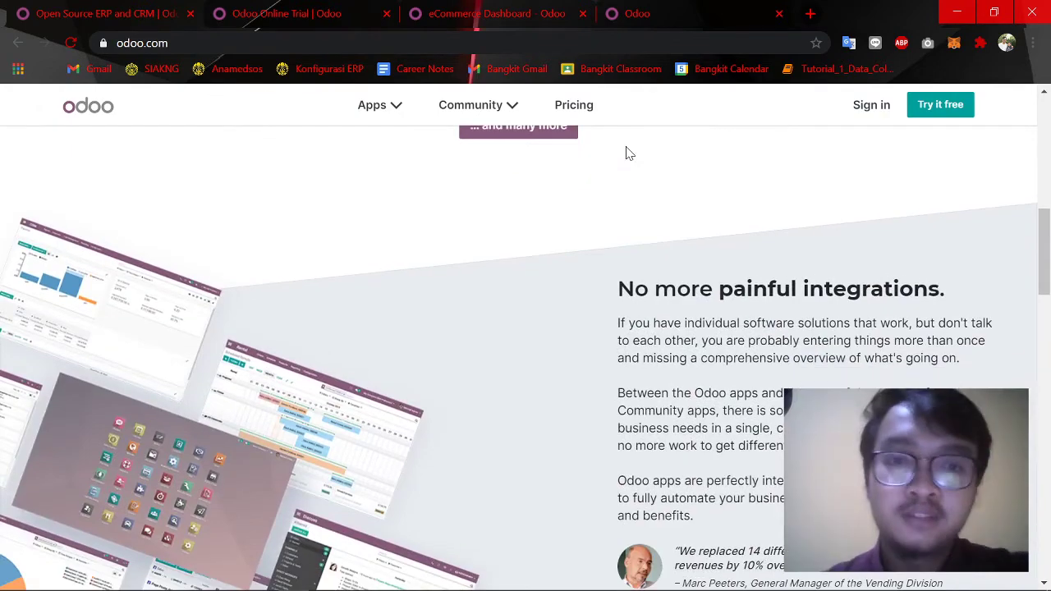
{"action": "scroll", "coordinate": [575, 276], "scroll_direction": "down", "scroll_amount": 6}
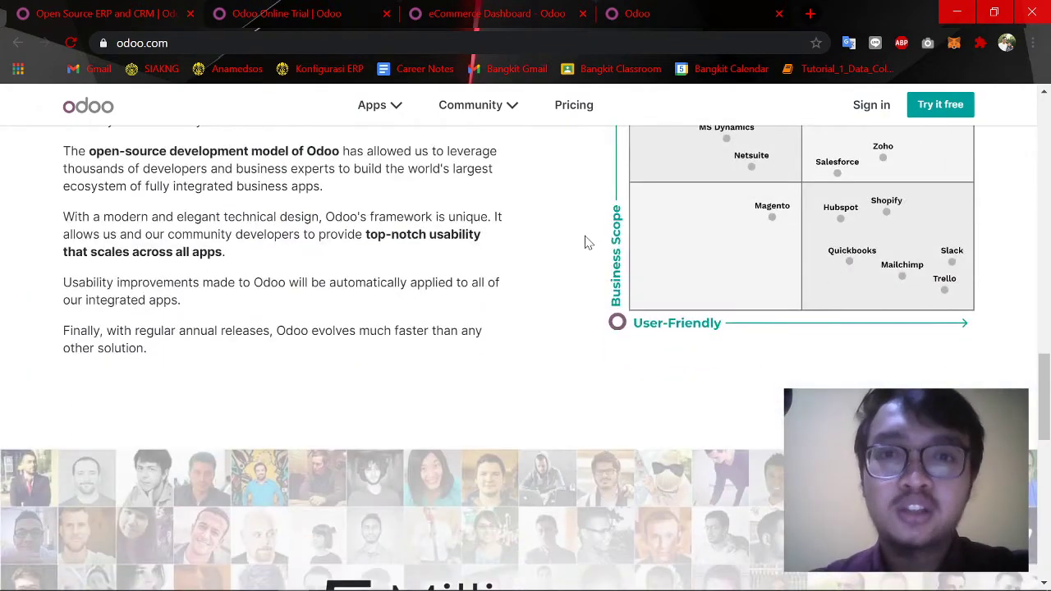
{"action": "key", "text": "super+d"}
{"action": "key", "text": "super+d"}
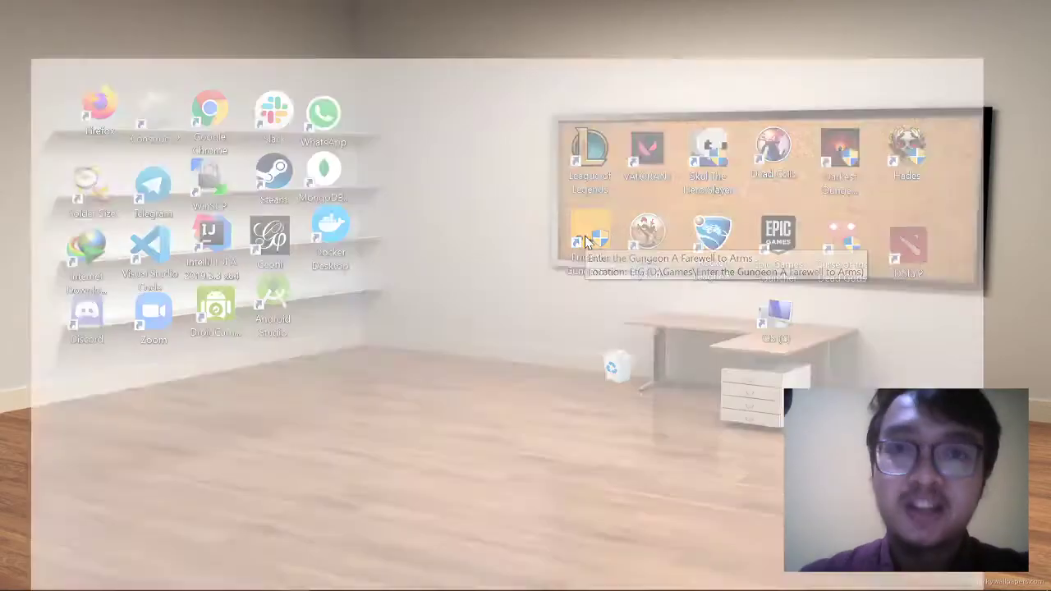
{"action": "scroll", "coordinate": [588, 243], "scroll_direction": "up", "scroll_amount": 2}
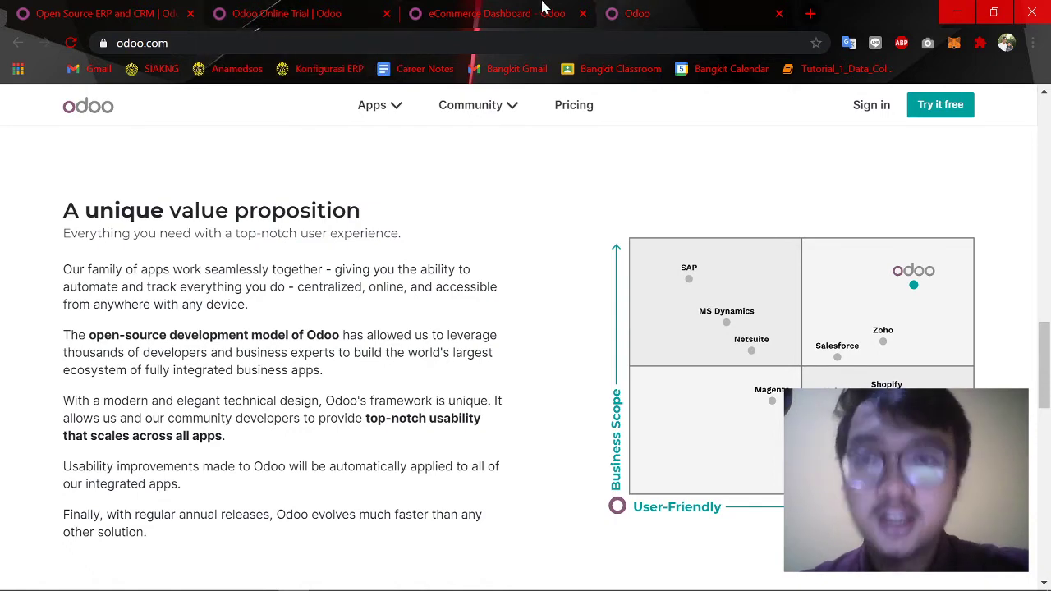
Open the app overview of the Odoo demo database and look through the available apps.
{"action": "left_click", "coordinate": [263, 13]}
{"action": "left_click", "coordinate": [456, 14]}
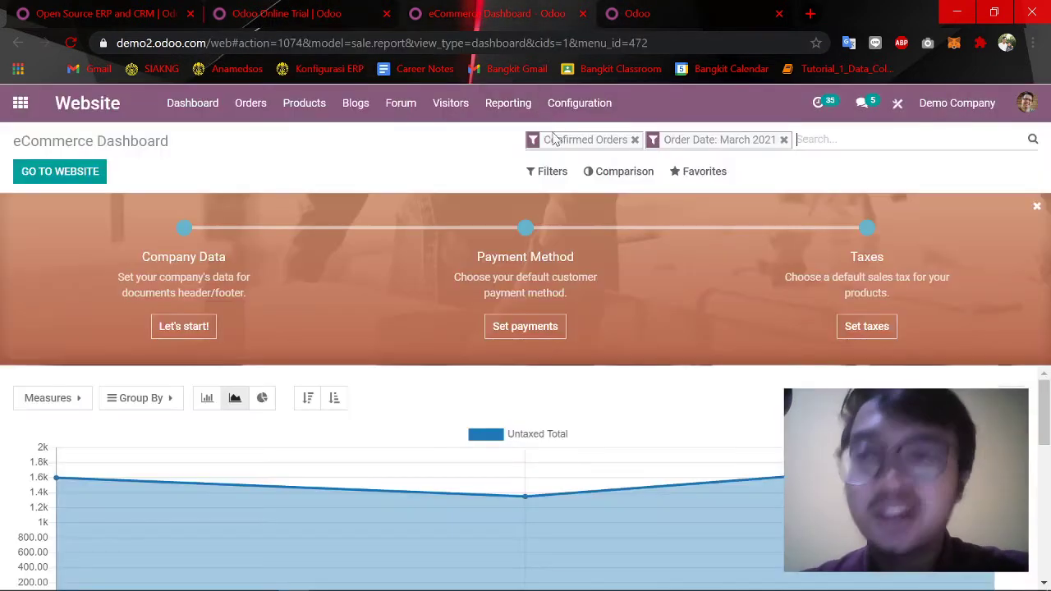
{"action": "left_click", "coordinate": [20, 103]}
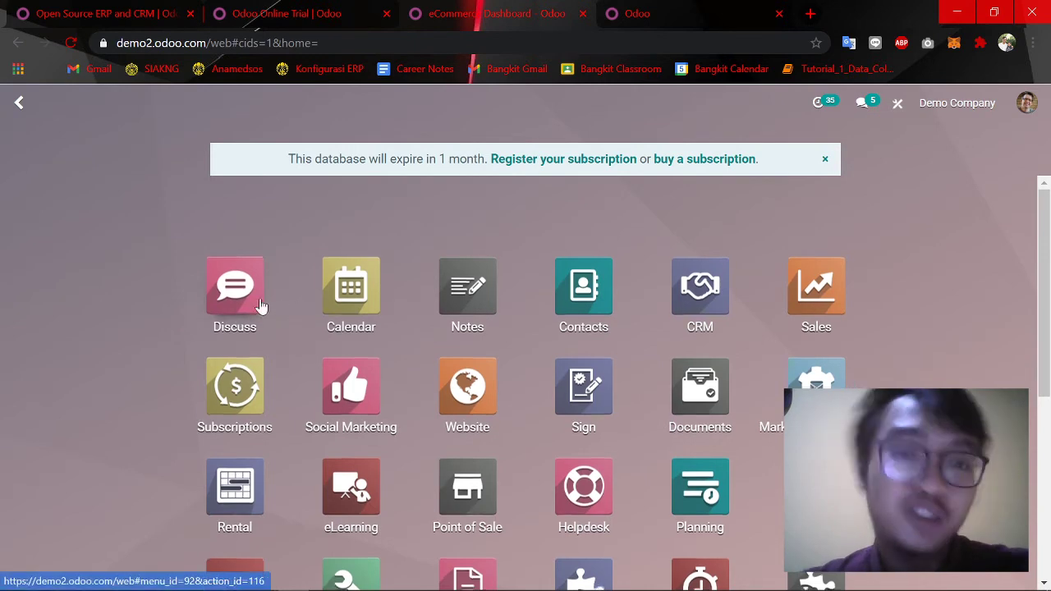
{"action": "scroll", "coordinate": [263, 304], "scroll_direction": "down", "scroll_amount": 1}
{"action": "scroll", "coordinate": [459, 310], "scroll_direction": "up", "scroll_amount": 1}
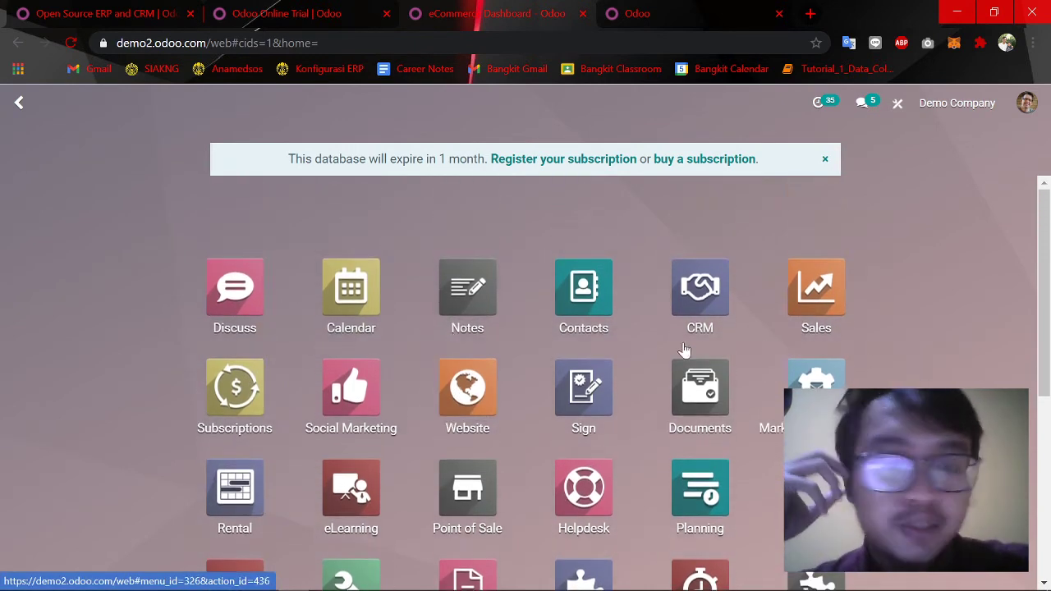
{"action": "scroll", "coordinate": [398, 279], "scroll_direction": "down", "scroll_amount": 2}
{"action": "scroll", "coordinate": [403, 259], "scroll_direction": "down", "scroll_amount": 1}
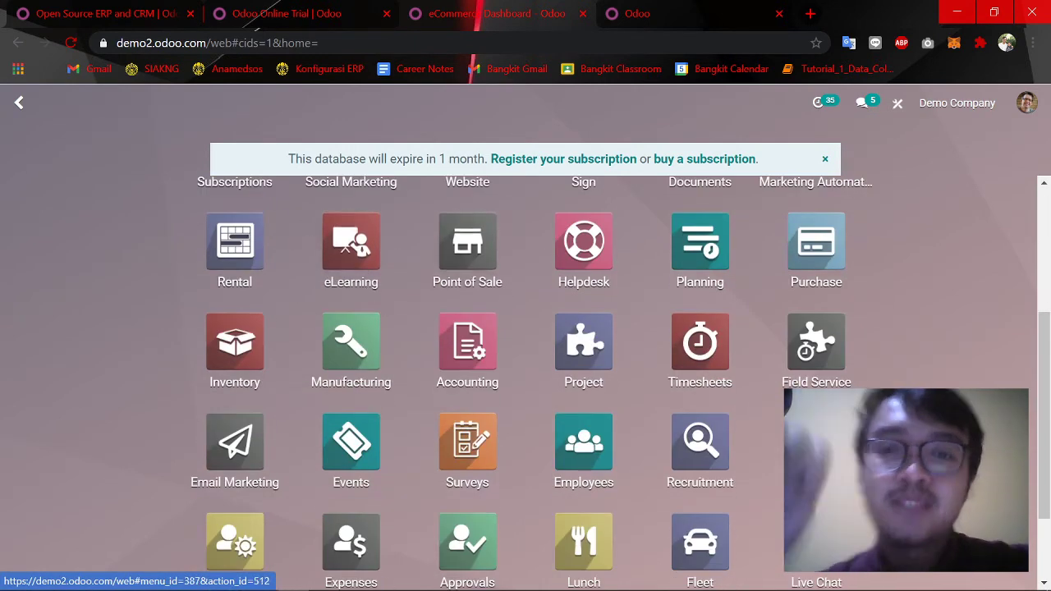
{"action": "scroll", "coordinate": [638, 465], "scroll_direction": "up", "scroll_amount": 1}
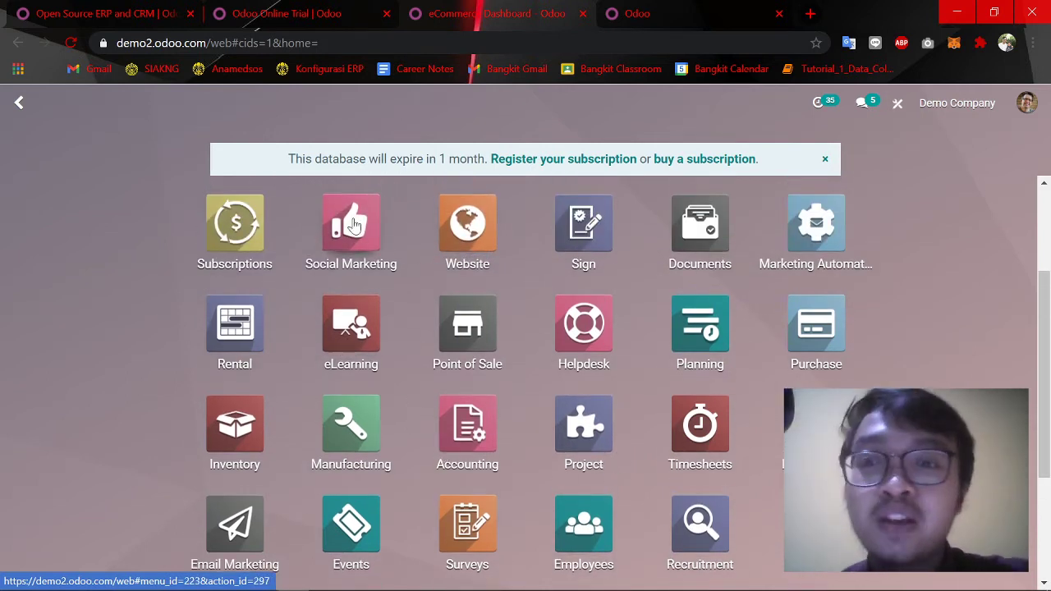
{"action": "scroll", "coordinate": [745, 323], "scroll_direction": "down", "scroll_amount": 3}
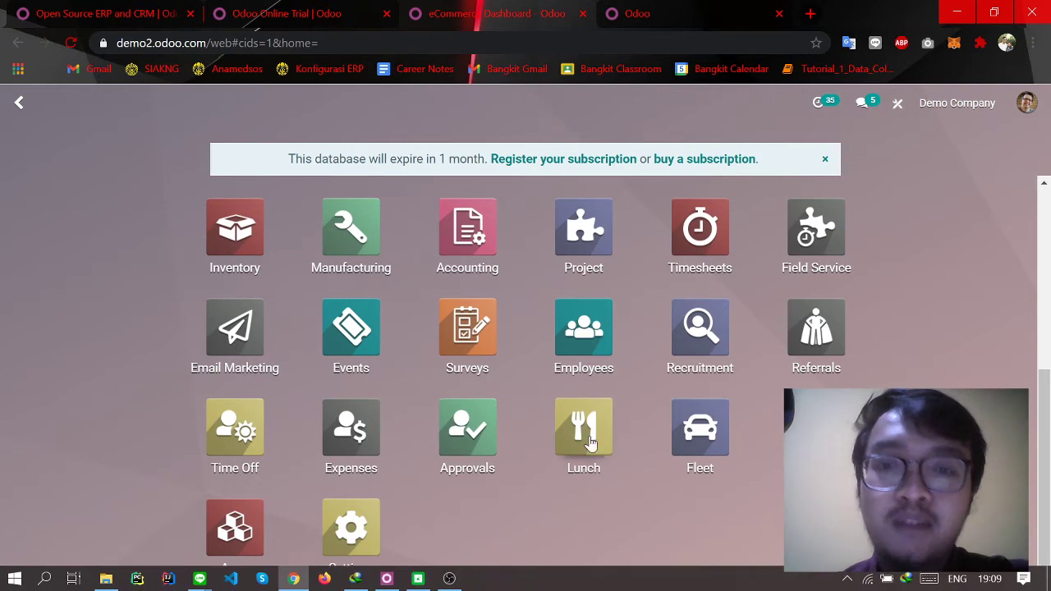
{"action": "scroll", "coordinate": [574, 492], "scroll_direction": "up", "scroll_amount": 1}
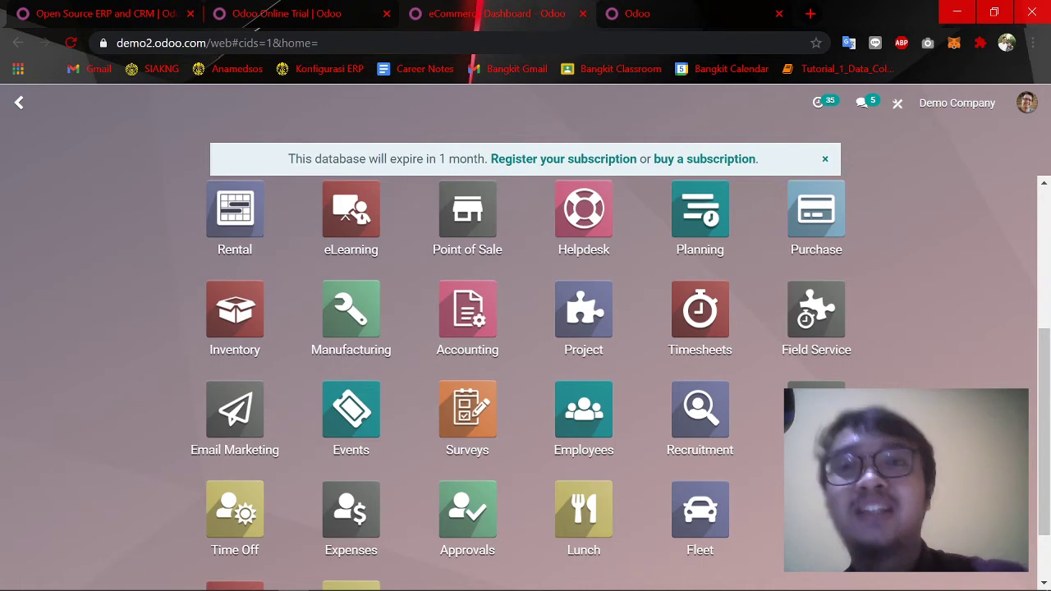
Open the Accounting app in the demo database and look over its dashboard.
{"action": "left_click", "coordinate": [118, 10]}
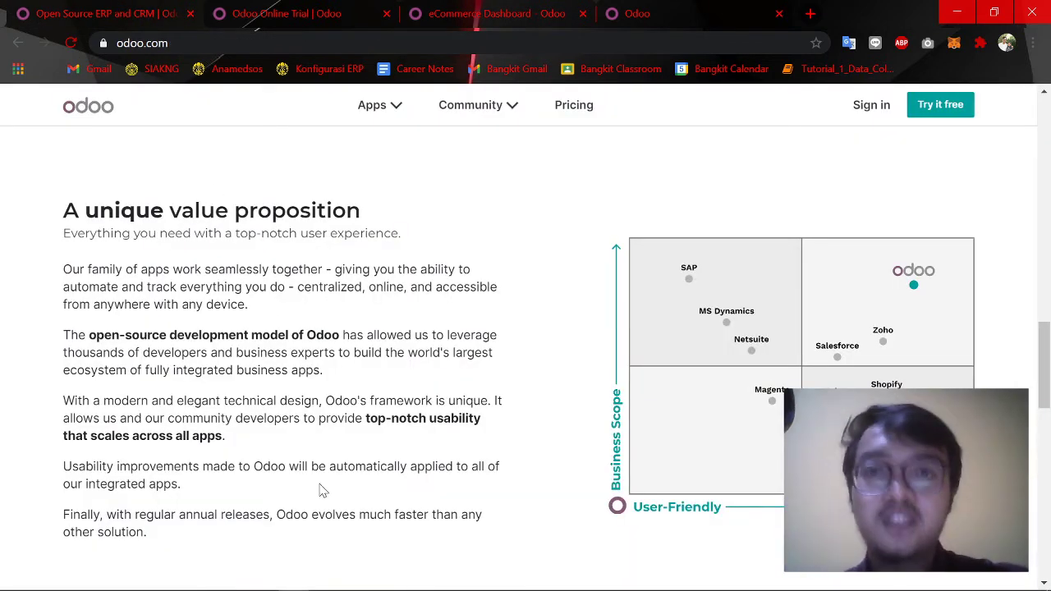
{"action": "left_click", "coordinate": [542, 10]}
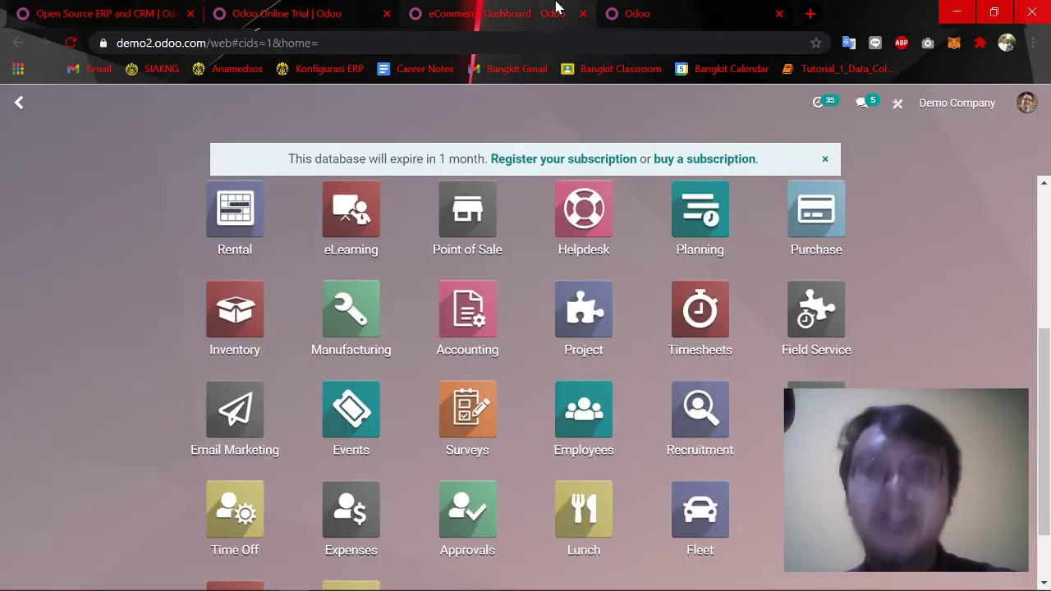
{"action": "left_click", "coordinate": [490, 307]}
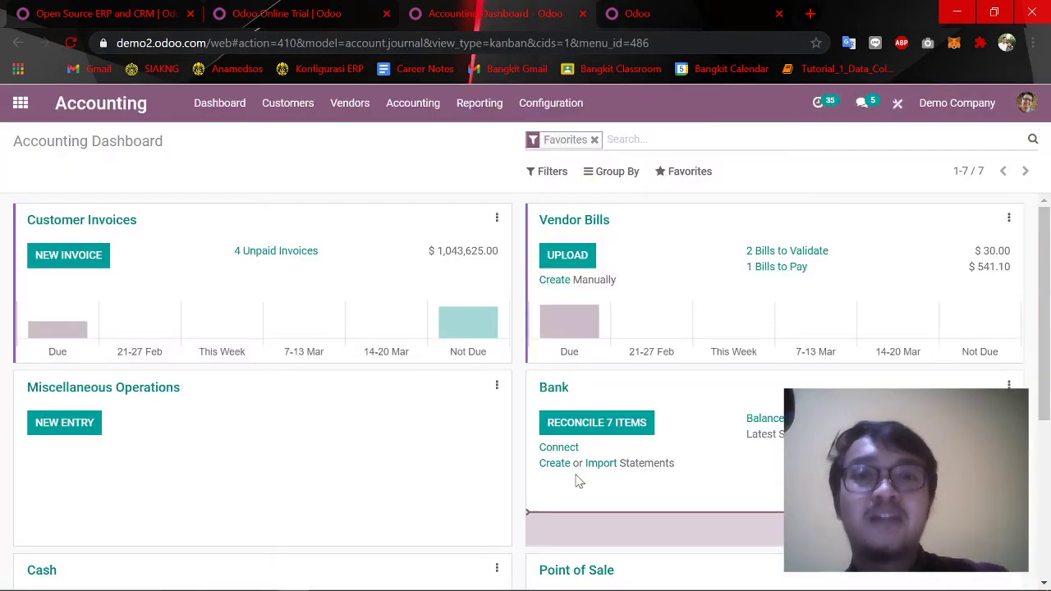
{"action": "scroll", "coordinate": [575, 480], "scroll_direction": "down", "scroll_amount": 1}
{"action": "scroll", "coordinate": [570, 504], "scroll_direction": "up", "scroll_amount": 1}
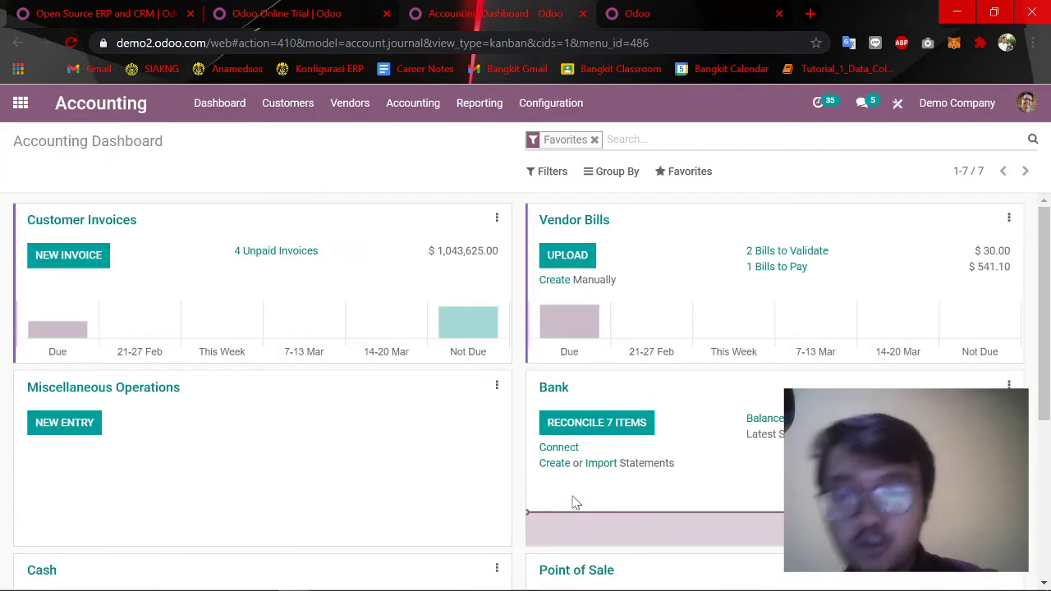
{"action": "scroll", "coordinate": [575, 499], "scroll_direction": "down", "scroll_amount": 3}
Return to the Odoo home page and review its sections down to the footer and back to the beginning.
{"action": "left_click", "coordinate": [49, 8]}
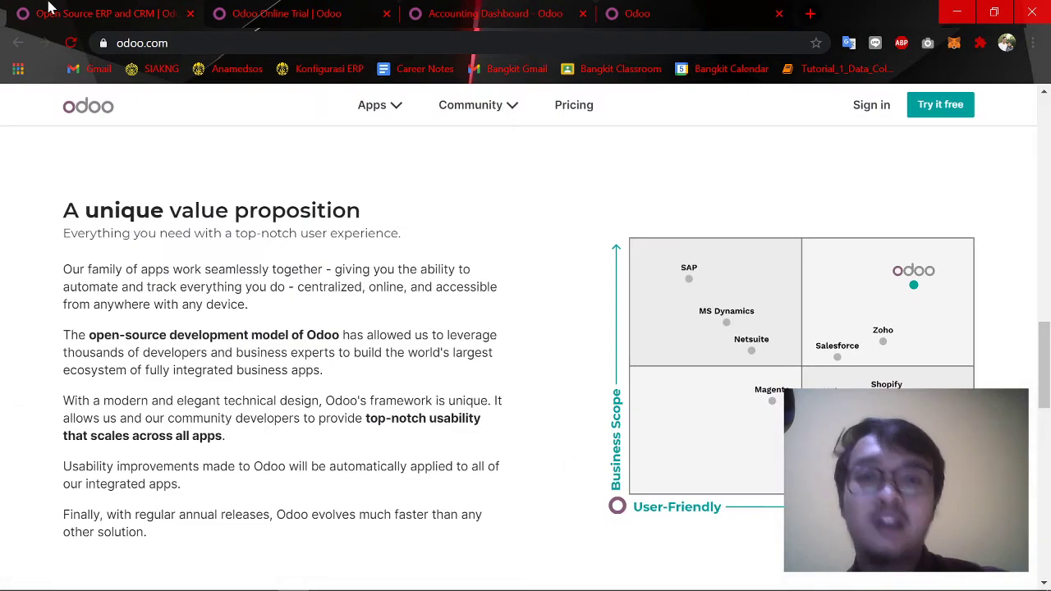
{"action": "scroll", "coordinate": [389, 427], "scroll_direction": "down", "scroll_amount": 10}
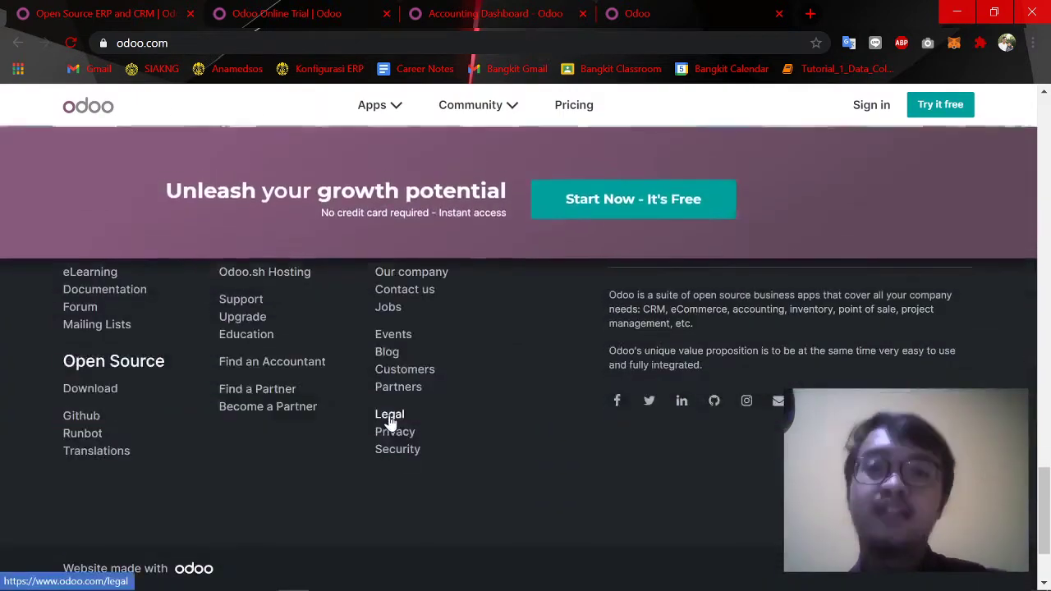
{"action": "scroll", "coordinate": [391, 420], "scroll_direction": "up", "scroll_amount": 5}
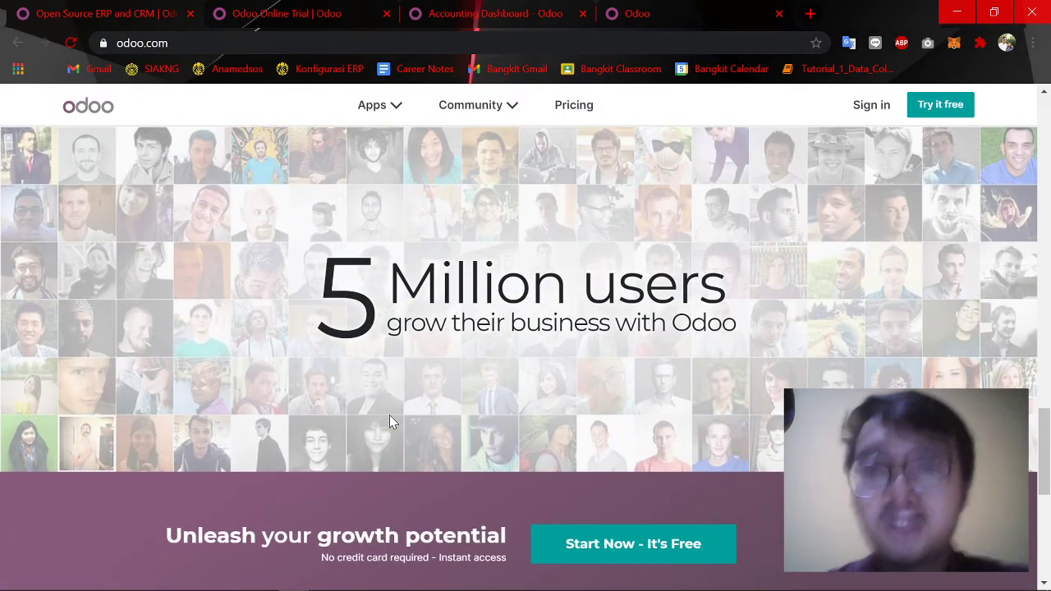
{"action": "scroll", "coordinate": [391, 421], "scroll_direction": "up", "scroll_amount": 1}
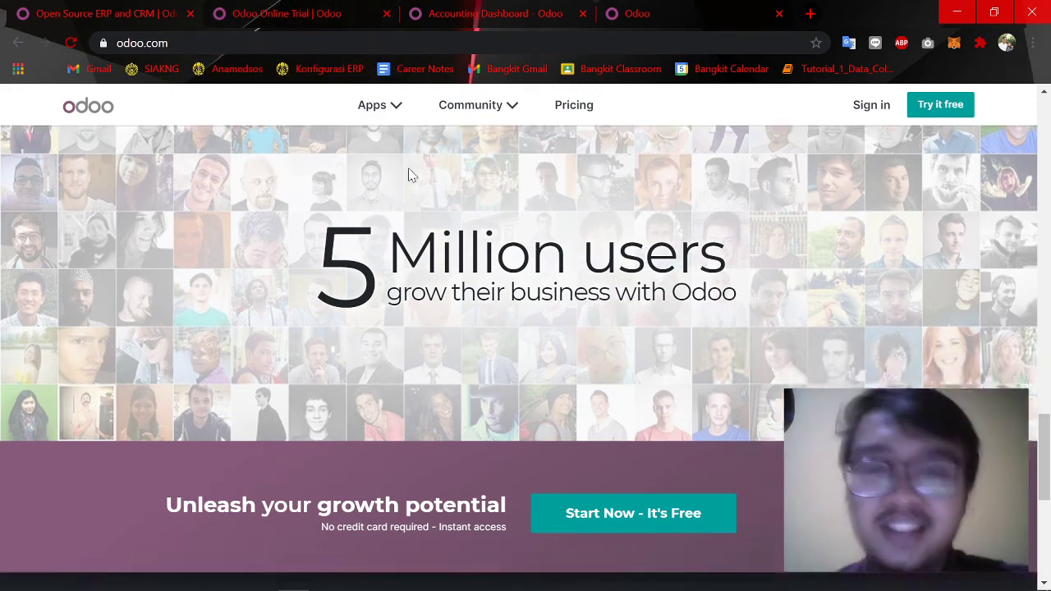
{"action": "scroll", "coordinate": [408, 171], "scroll_direction": "down", "scroll_amount": 5}
{"action": "scroll", "coordinate": [413, 170], "scroll_direction": "up", "scroll_amount": 3}
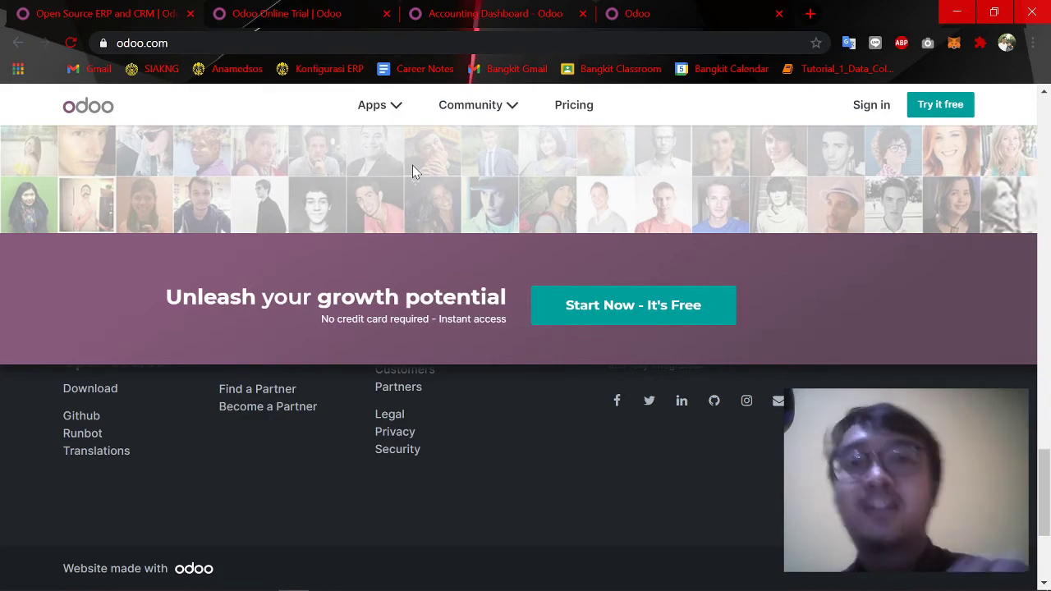
{"action": "scroll", "coordinate": [413, 170], "scroll_direction": "up", "scroll_amount": 8}
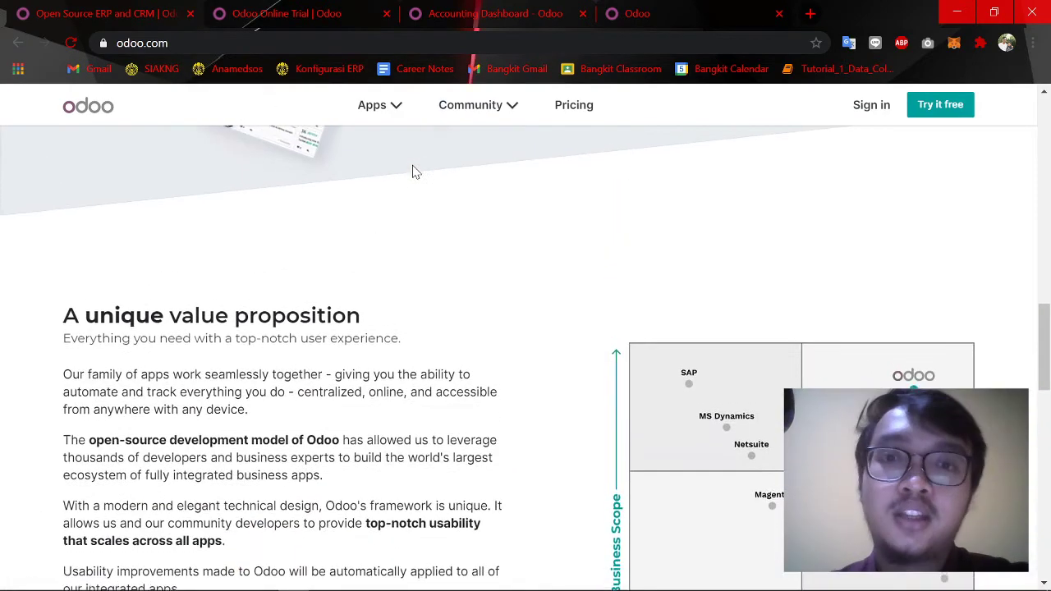
{"action": "scroll", "coordinate": [413, 171], "scroll_direction": "up", "scroll_amount": 8}
{"action": "scroll", "coordinate": [435, 546], "scroll_direction": "down", "scroll_amount": 1}
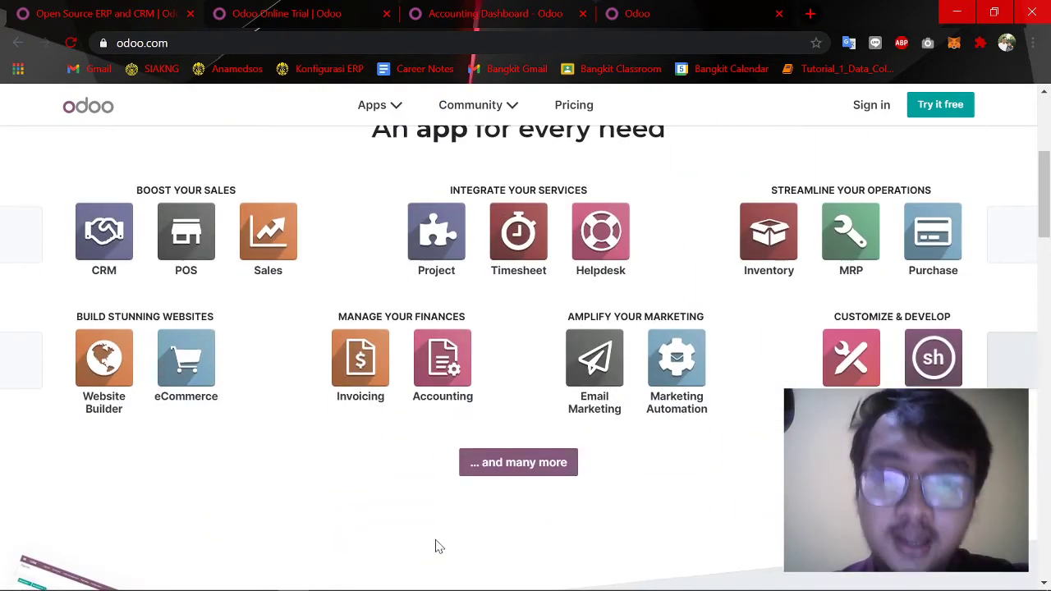
{"action": "scroll", "coordinate": [435, 547], "scroll_direction": "up", "scroll_amount": 4}
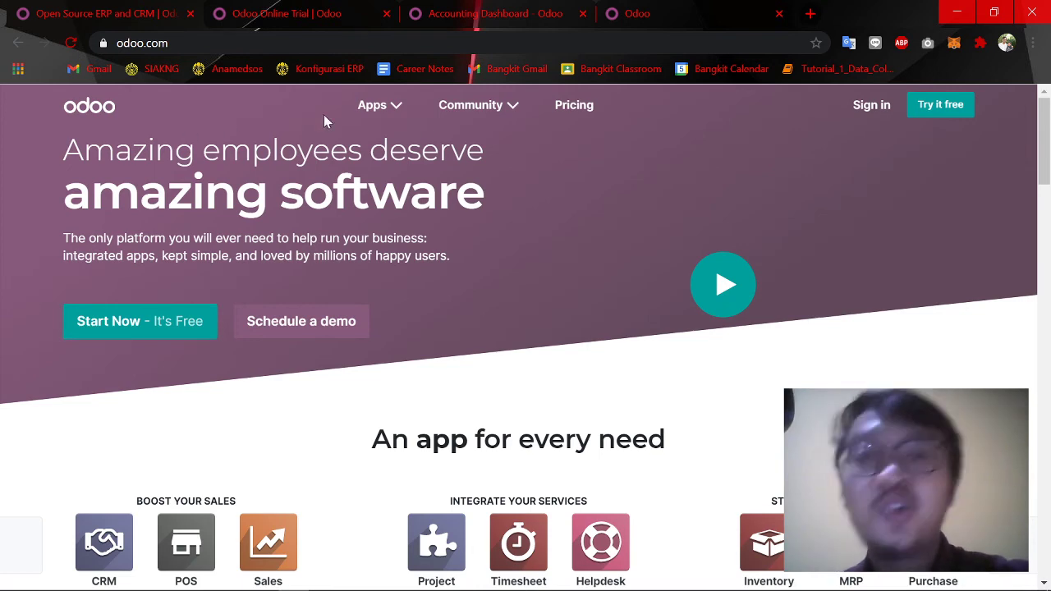
Open the community download page for Odoo and try to download Odoo 14 Community for Windows.
{"action": "left_click", "coordinate": [509, 116]}
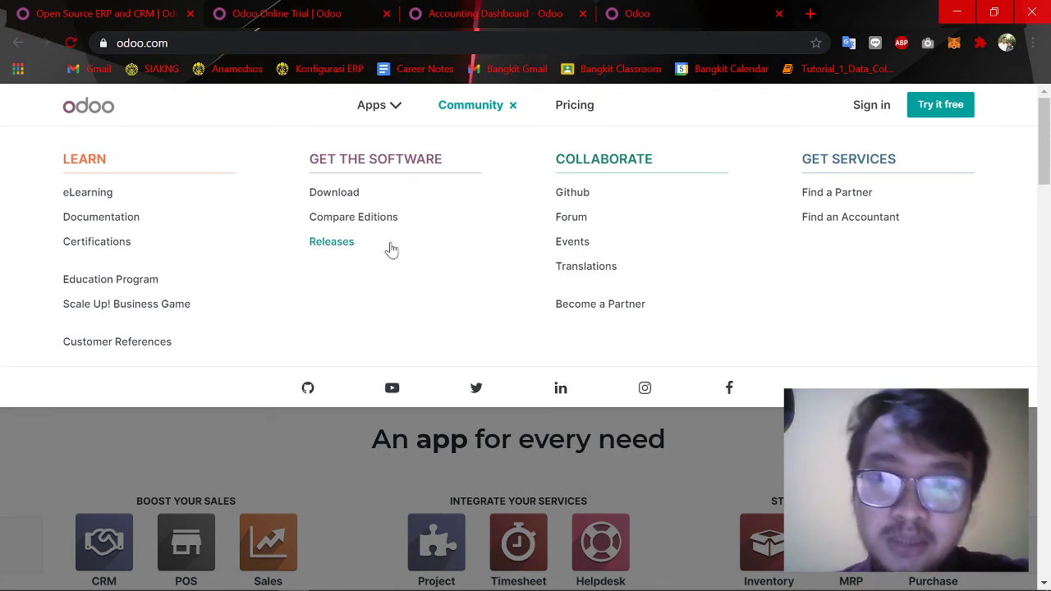
{"action": "left_click", "coordinate": [353, 200]}
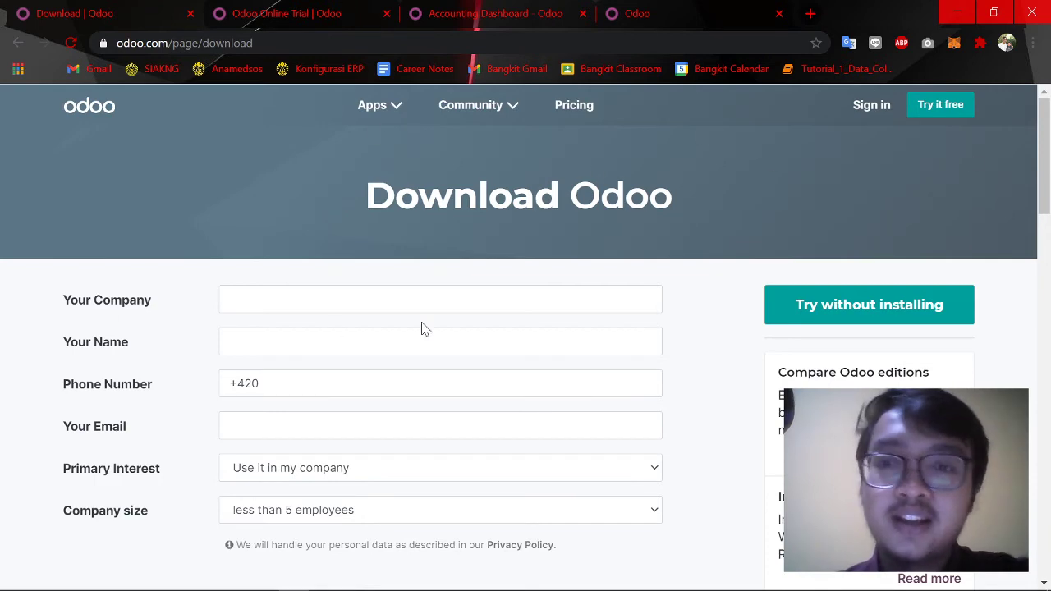
{"action": "left_click", "coordinate": [226, 300]}
{"action": "scroll", "coordinate": [132, 291], "scroll_direction": "down", "scroll_amount": 4}
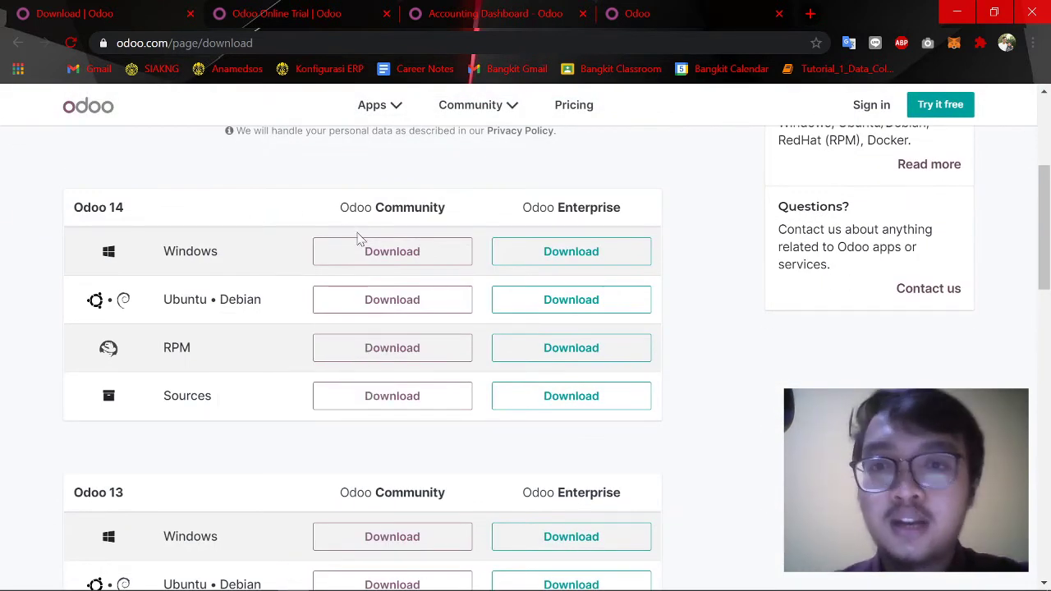
{"action": "left_click", "coordinate": [353, 260]}
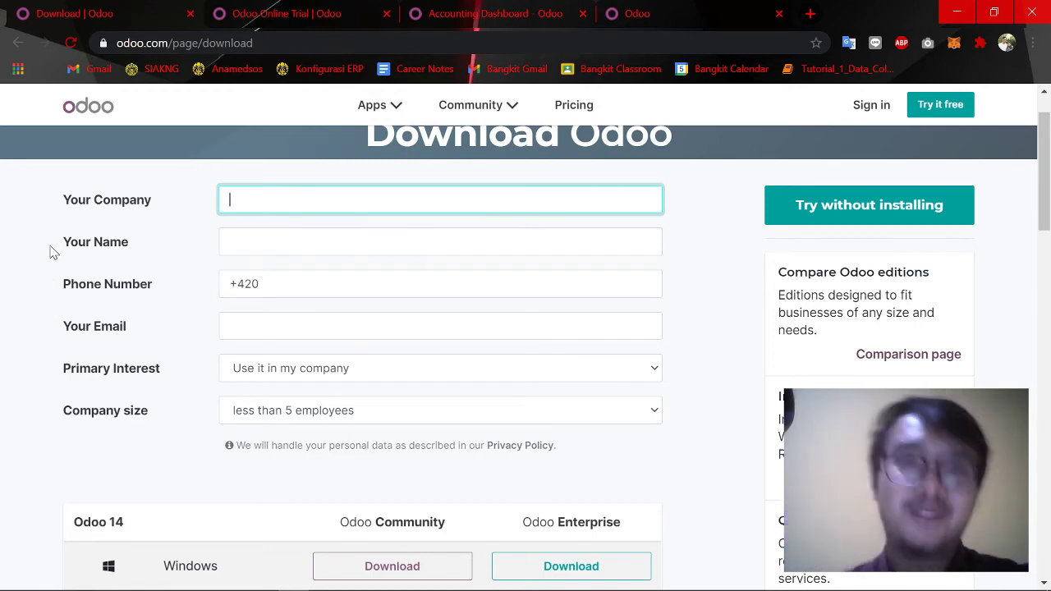
Look past the listed Odoo versions on the download page and open the nightly builds server.
{"action": "scroll", "coordinate": [661, 232], "scroll_direction": "down", "scroll_amount": 2}
{"action": "scroll", "coordinate": [305, 285], "scroll_direction": "down", "scroll_amount": 5}
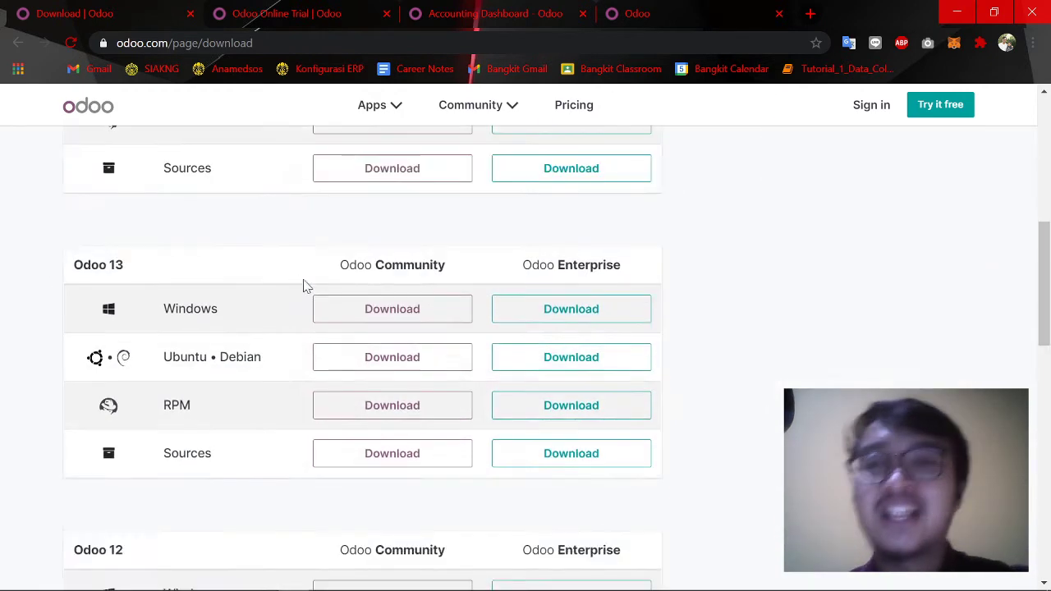
{"action": "scroll", "coordinate": [303, 284], "scroll_direction": "down", "scroll_amount": 10}
{"action": "scroll", "coordinate": [227, 312], "scroll_direction": "up", "scroll_amount": 5}
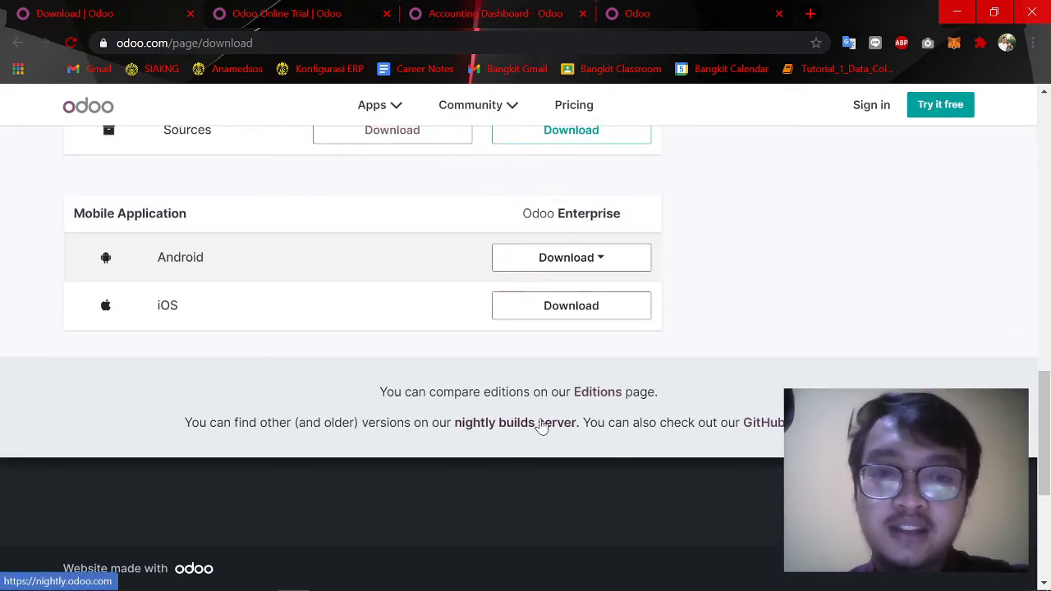
{"action": "left_click", "coordinate": [541, 425]}
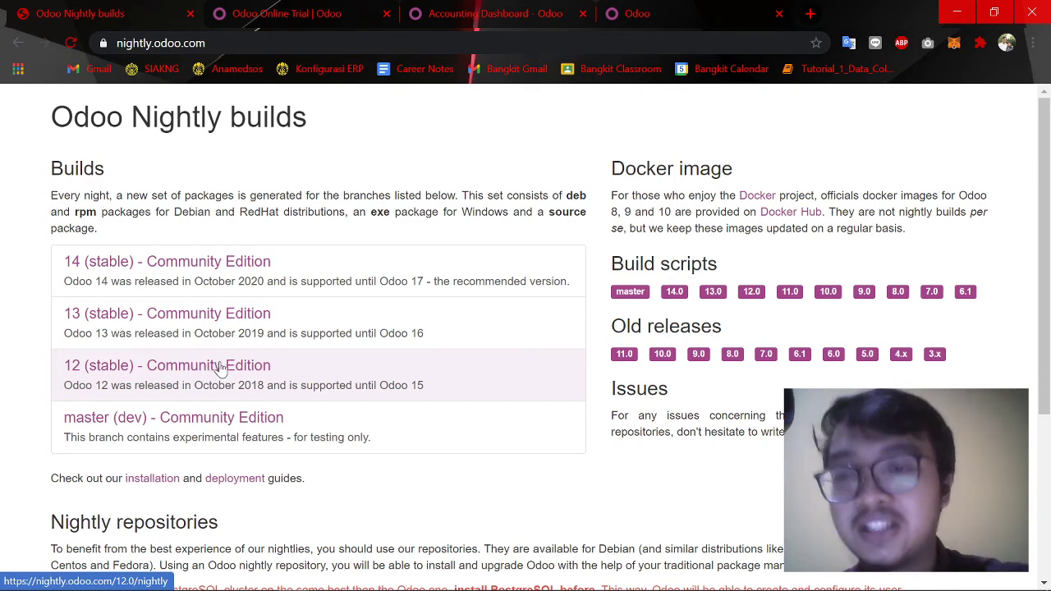
Open the exe folder of the Odoo 12 Community Edition nightly builds and download odoo_12.0.latest.exe.
{"action": "left_click", "coordinate": [222, 369]}
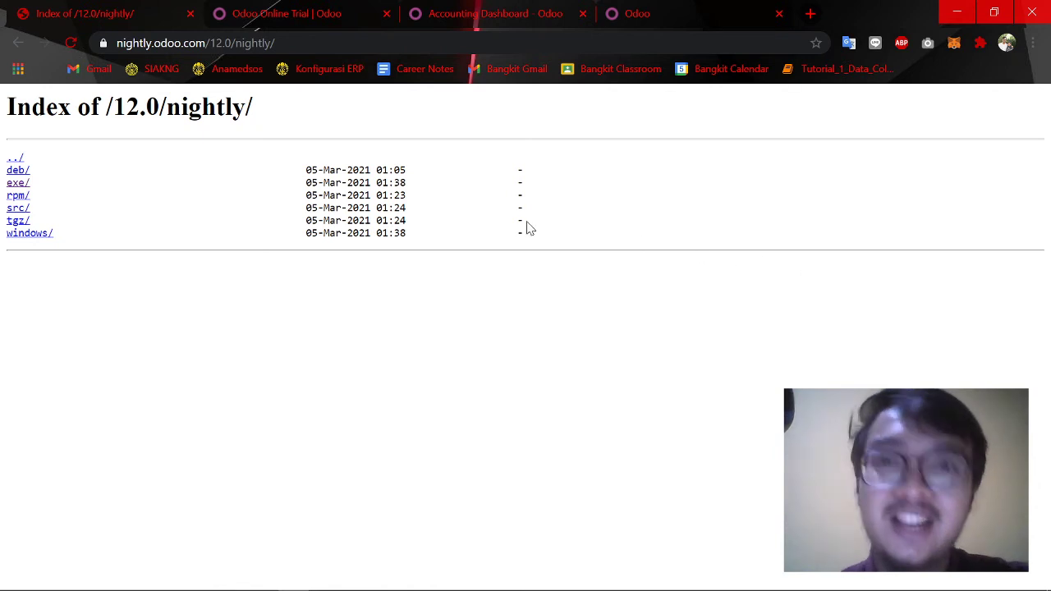
{"action": "left_click", "coordinate": [18, 184]}
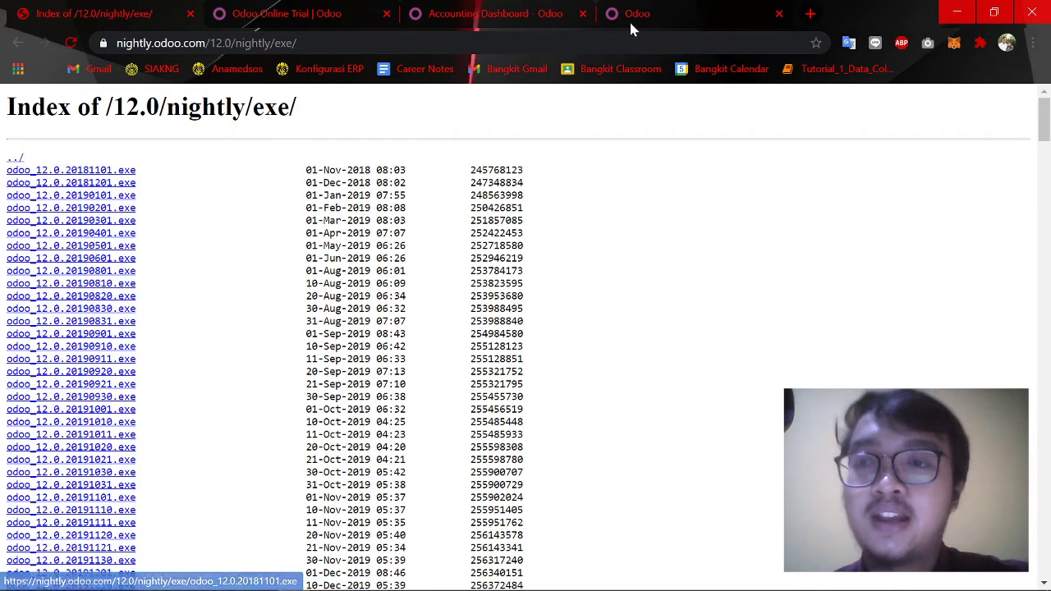
{"action": "scroll", "coordinate": [624, 302], "scroll_direction": "down", "scroll_amount": 20}
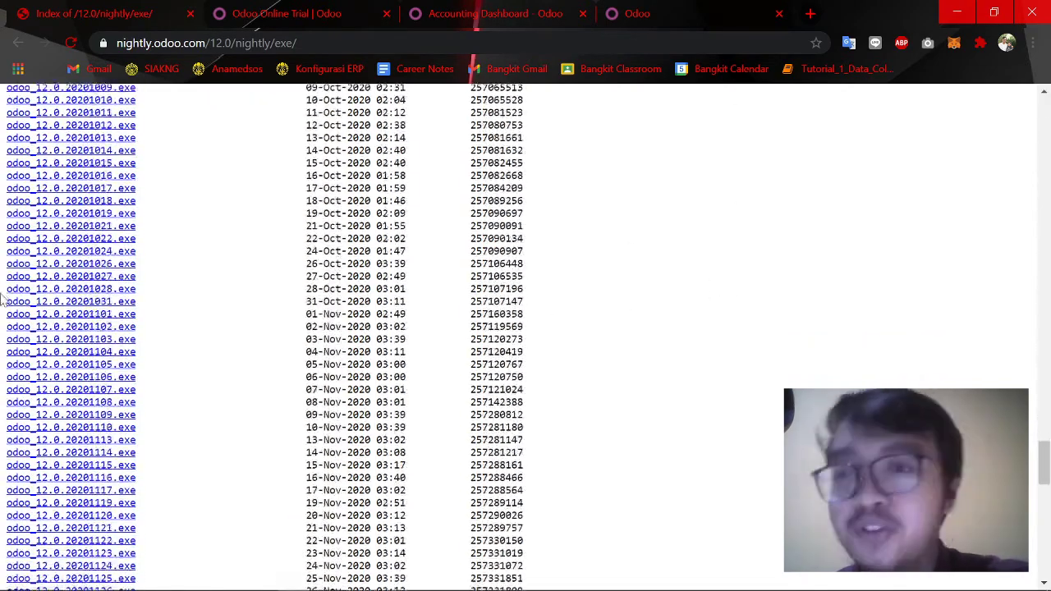
{"action": "scroll", "coordinate": [2, 301], "scroll_direction": "down", "scroll_amount": 15}
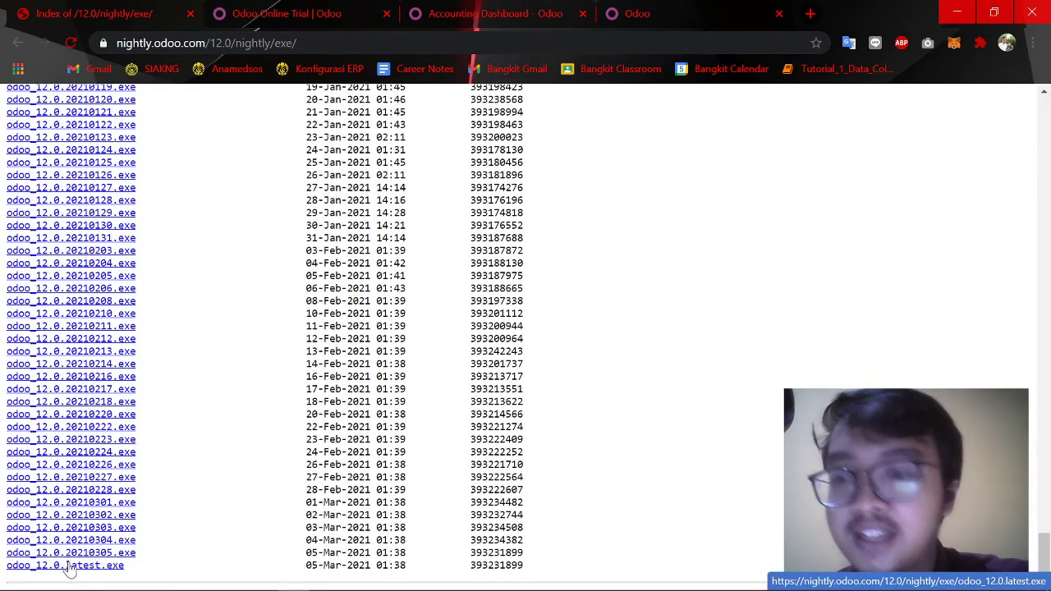
{"action": "left_click", "coordinate": [69, 567]}
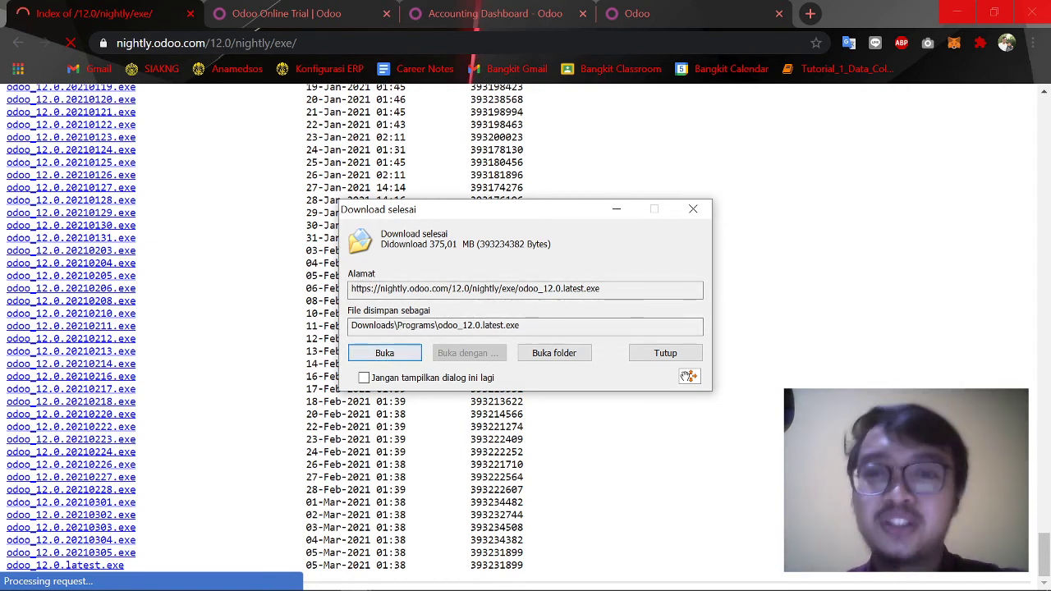
Launch the downloaded odoo_12.0.latest.exe installer from the download-complete dialog.
{"action": "mouse_move", "coordinate": [511, 585]}
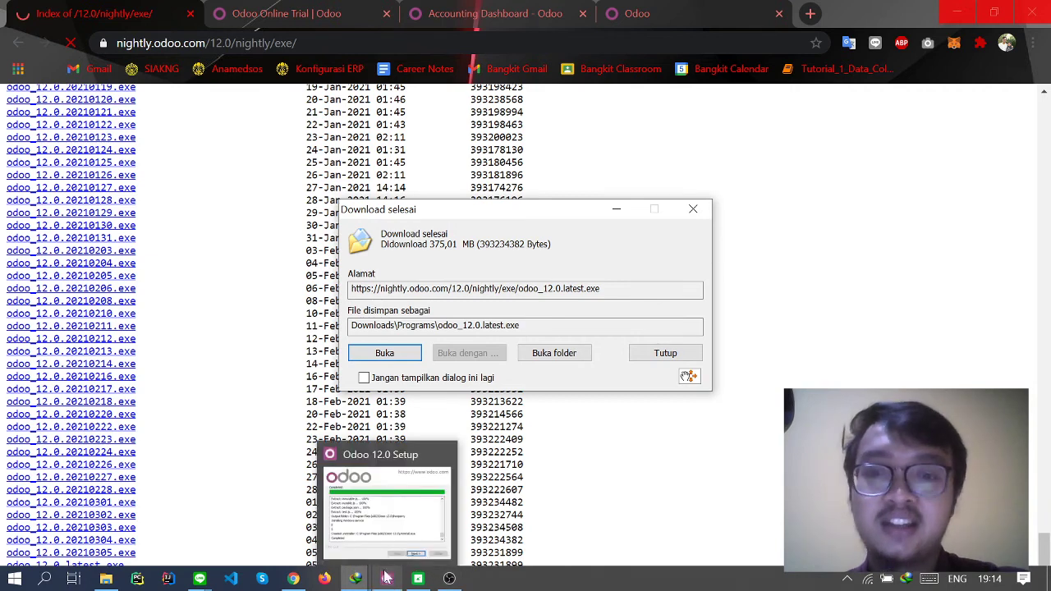
{"action": "left_click", "coordinate": [396, 354]}
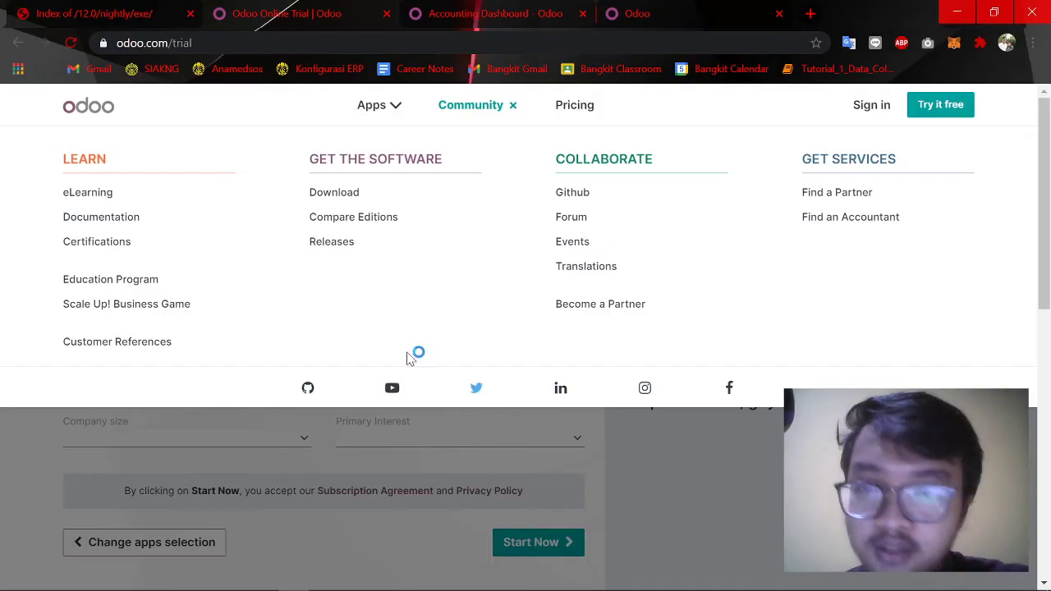
{"action": "left_click", "coordinate": [127, 8]}
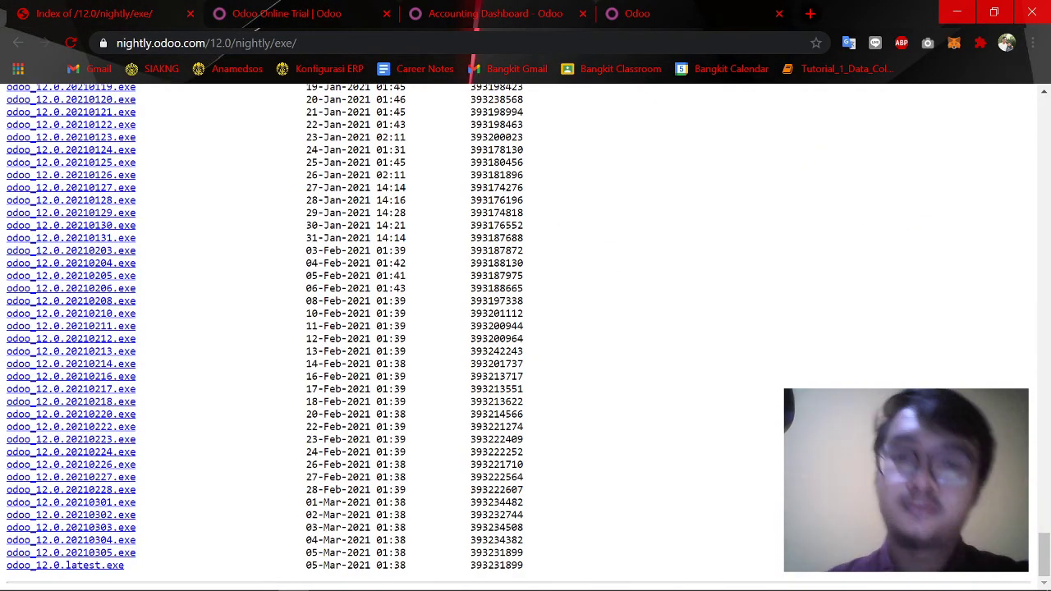
{"action": "key", "text": "alt+Tab"}
{"action": "left_click", "coordinate": [596, 414]}
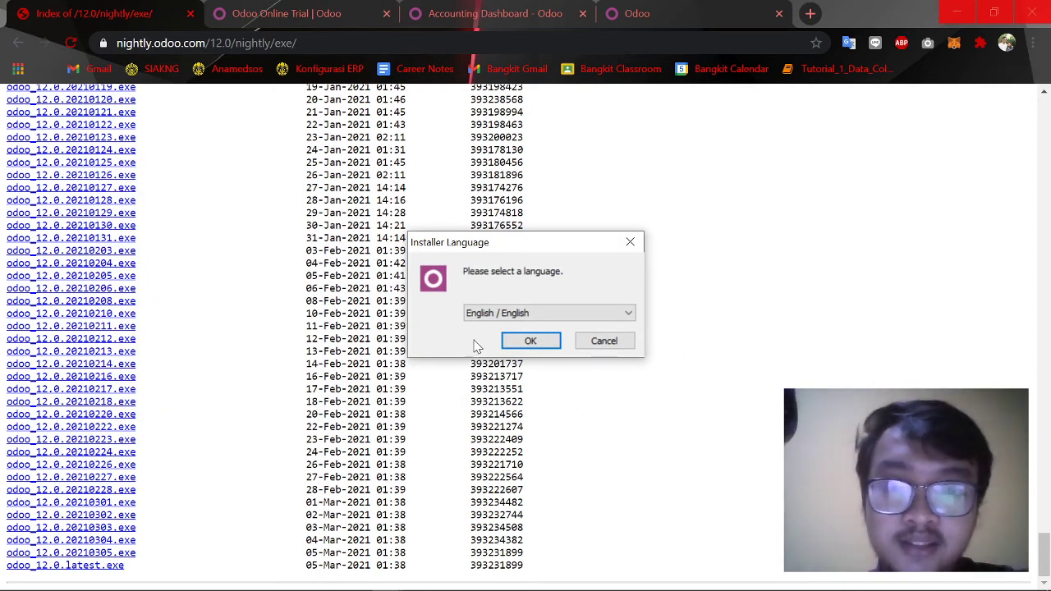
{"action": "key", "text": "alt+Tab"}
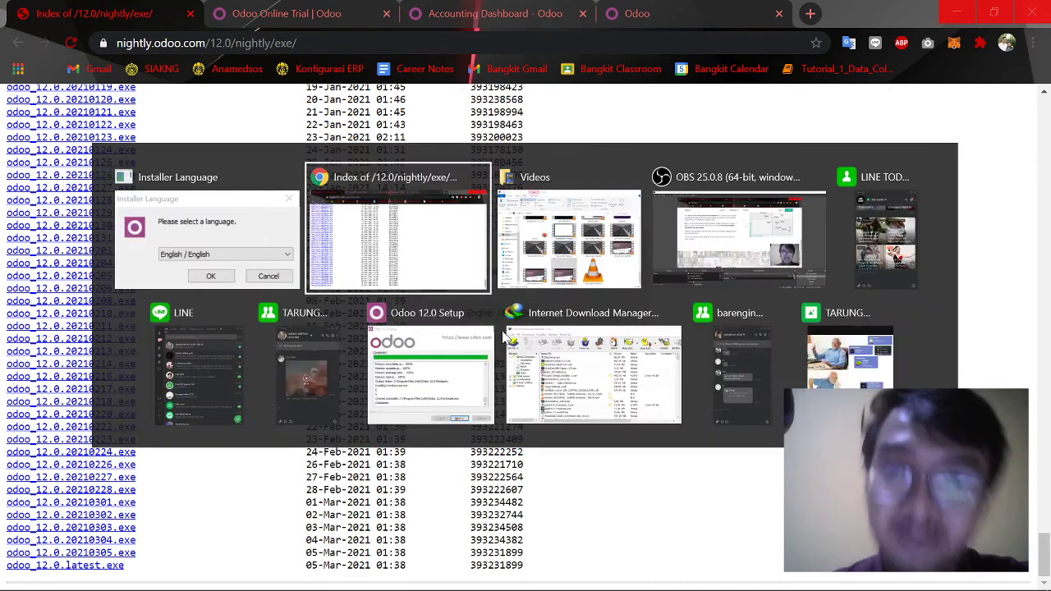
{"action": "left_click", "coordinate": [673, 246]}
{"action": "key", "text": "alt+Tab"}
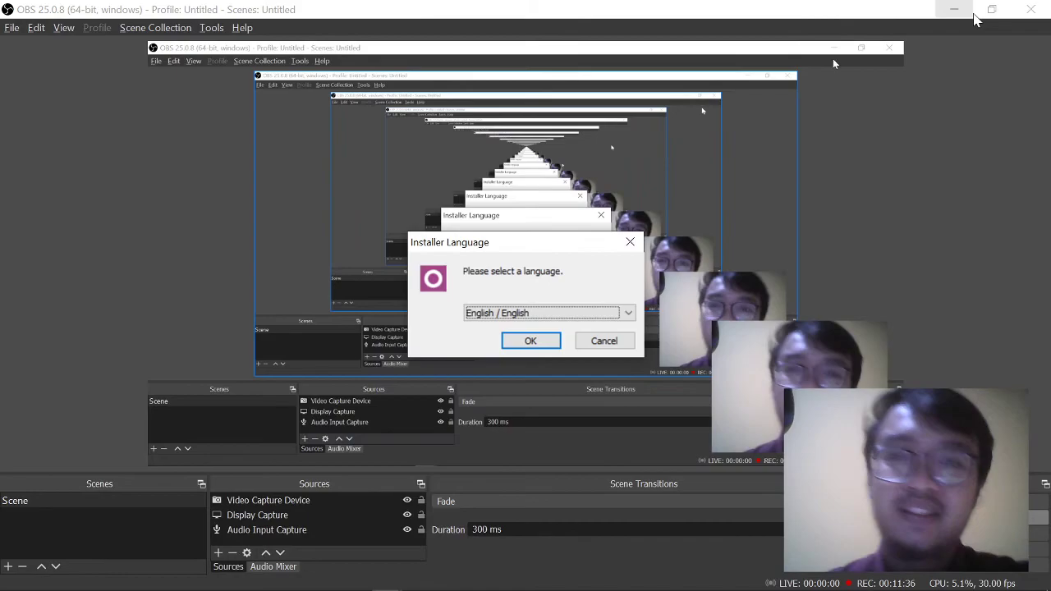
{"action": "left_click", "coordinate": [954, 9]}
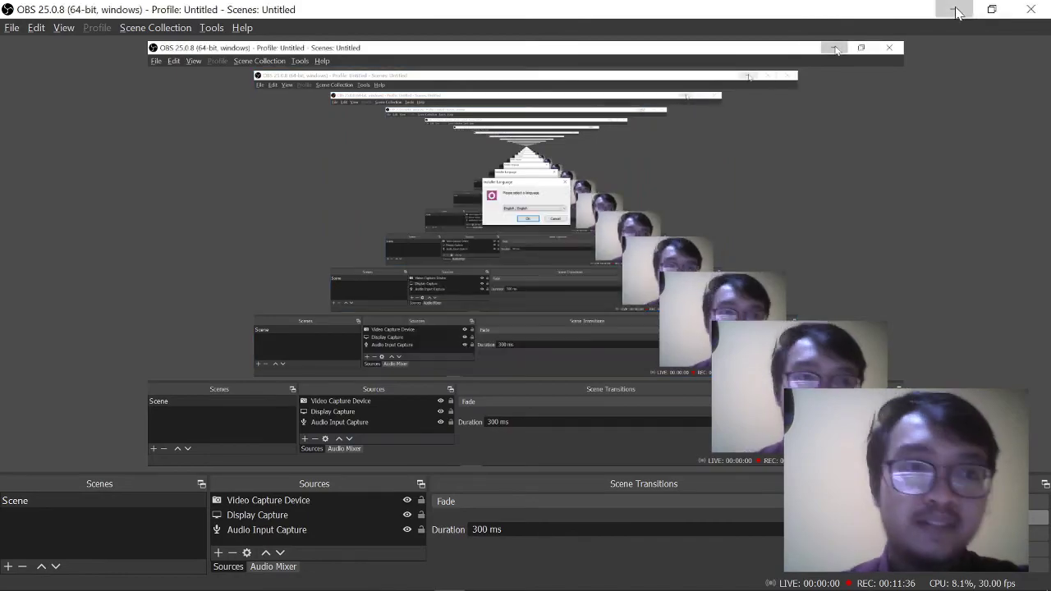
Confirm English / English as the installer language and continue past the Odoo 12.0 Setup welcome page.
{"action": "left_click", "coordinate": [531, 318]}
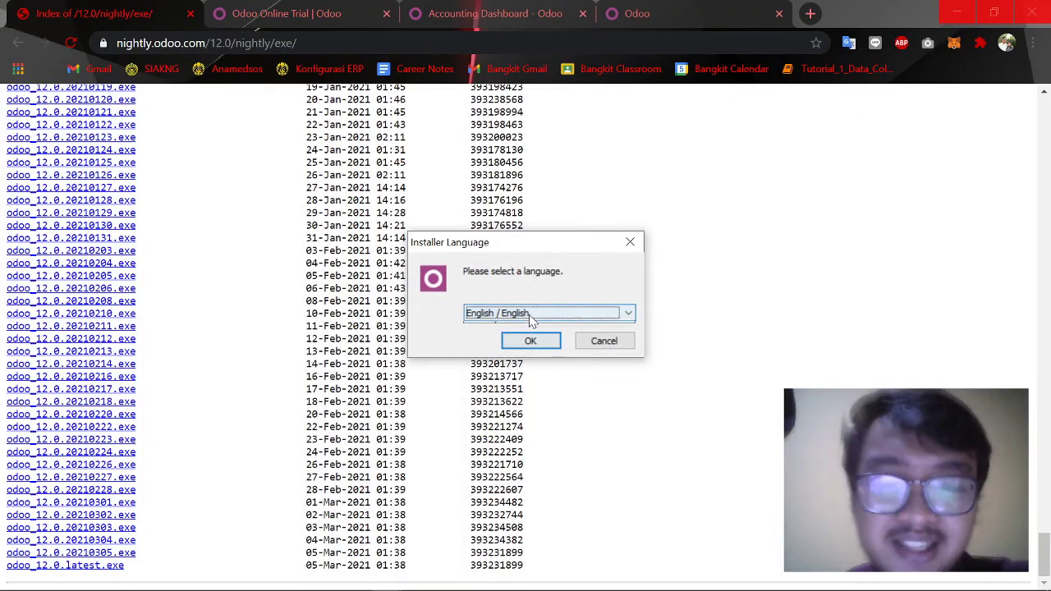
{"action": "left_click", "coordinate": [530, 320]}
{"action": "left_click", "coordinate": [530, 341]}
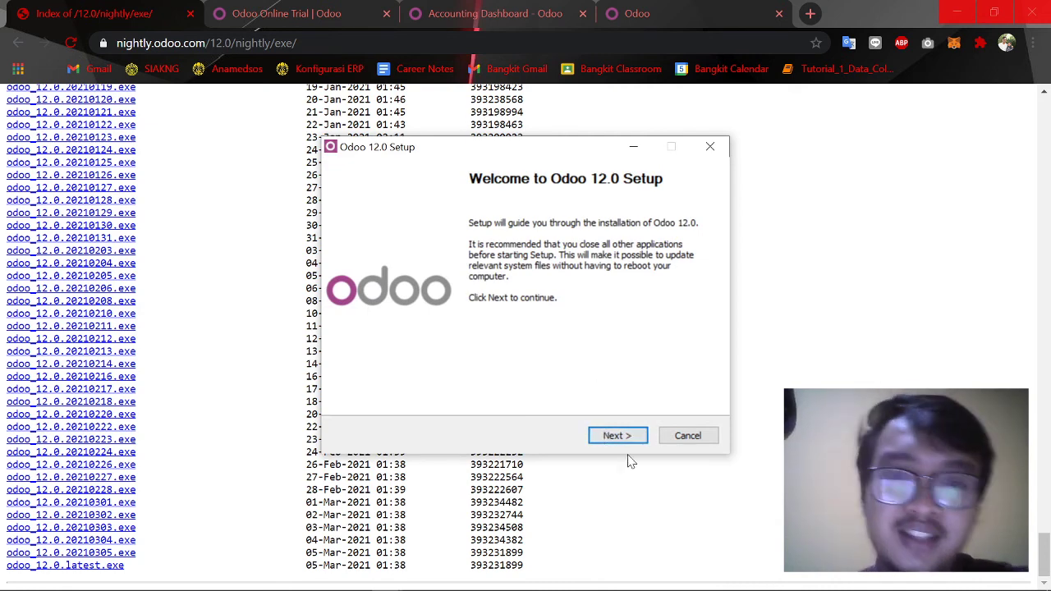
{"action": "left_click", "coordinate": [622, 435]}
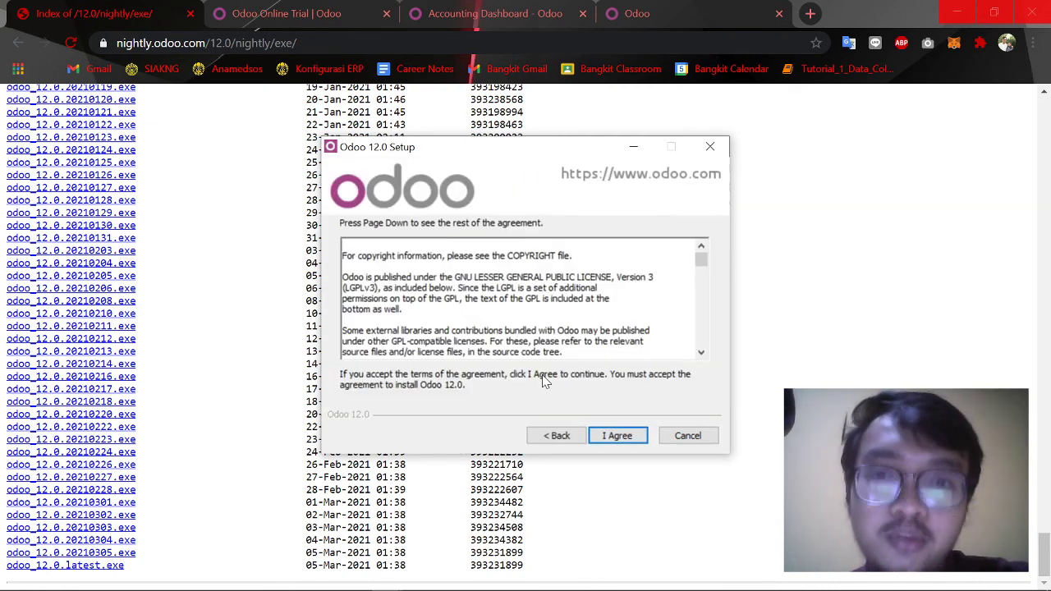
Read the beginning of the Odoo license agreement and accept its terms.
{"action": "left_click_drag", "start_coordinate": [343, 271], "coordinate": [489, 279]}
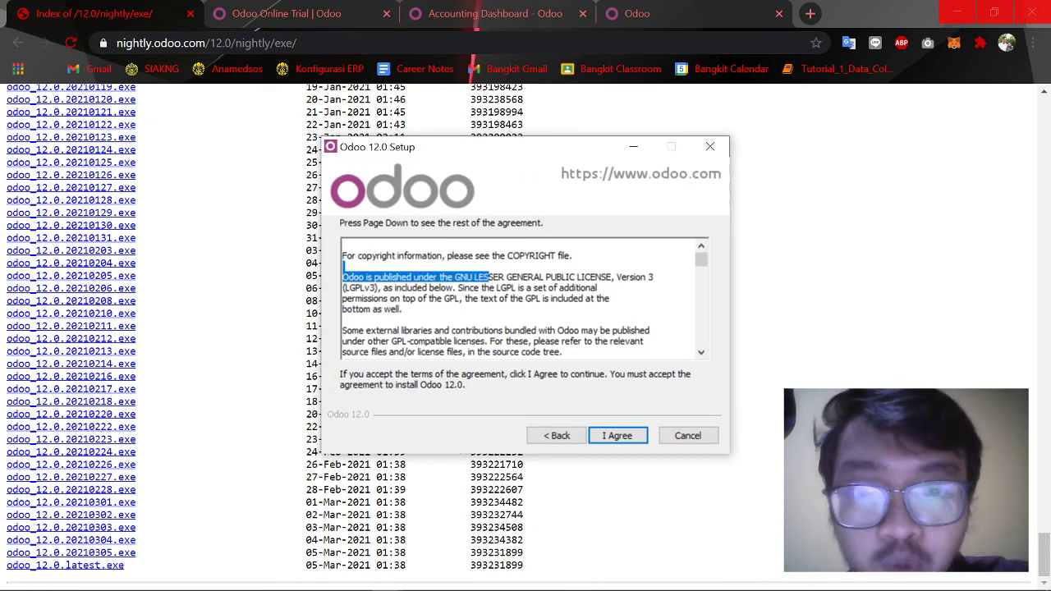
{"action": "left_click", "coordinate": [507, 341]}
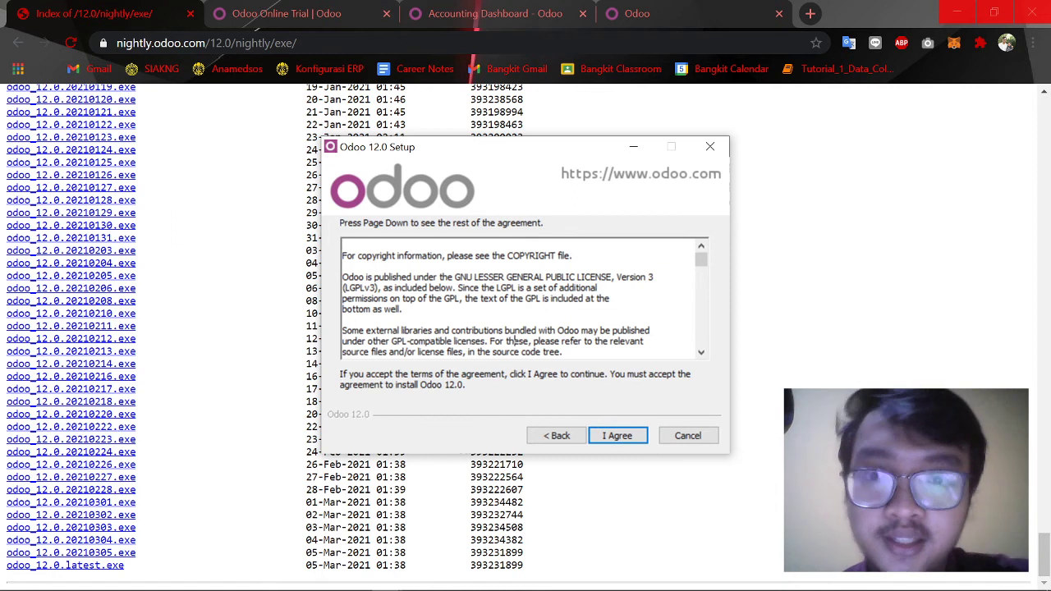
{"action": "scroll", "coordinate": [523, 300], "scroll_direction": "down", "scroll_amount": 1}
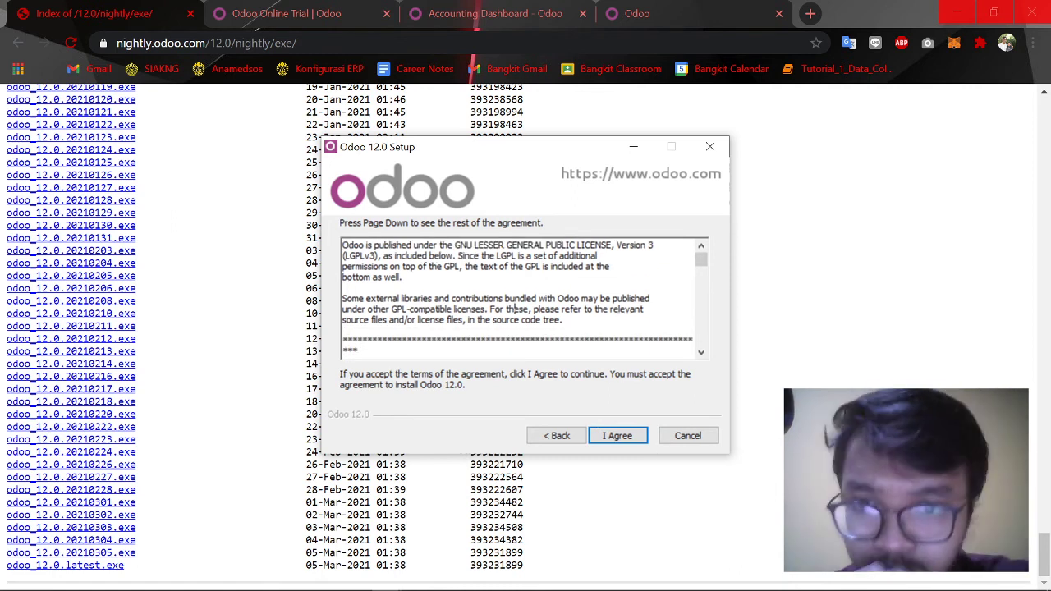
{"action": "left_click", "coordinate": [618, 435]}
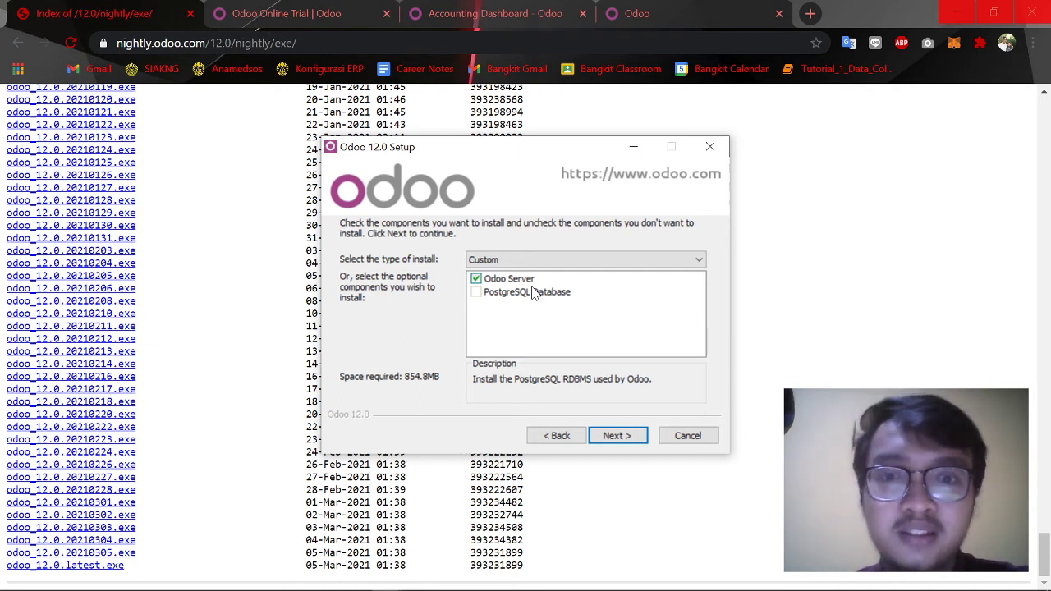
Try the All In One install type, return to Custom with only Odoo Server included, and continue the setup.
{"action": "left_click", "coordinate": [532, 293]}
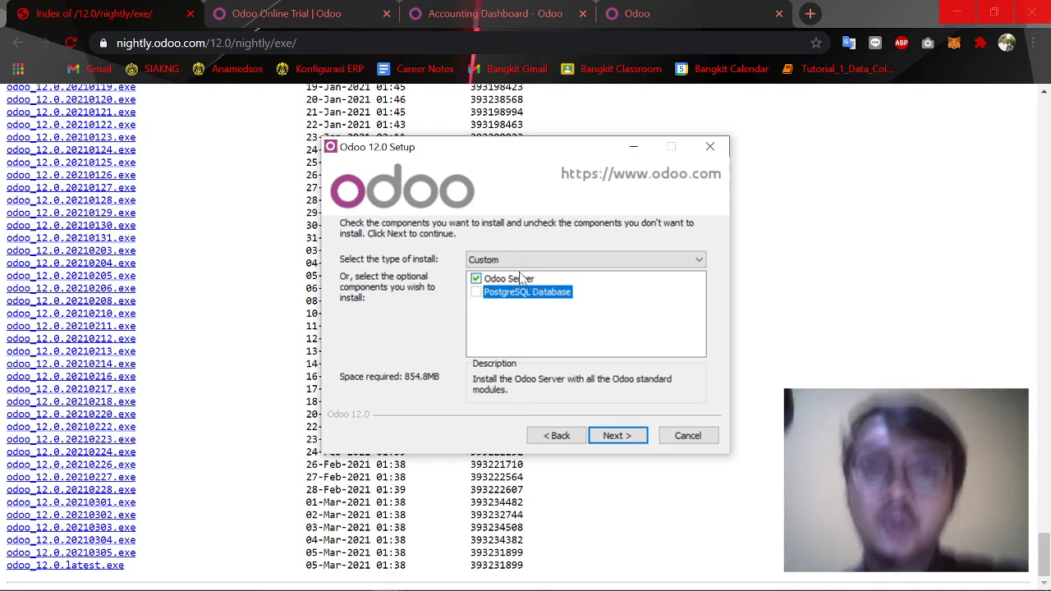
{"action": "left_click", "coordinate": [525, 259]}
{"action": "left_click", "coordinate": [525, 274]}
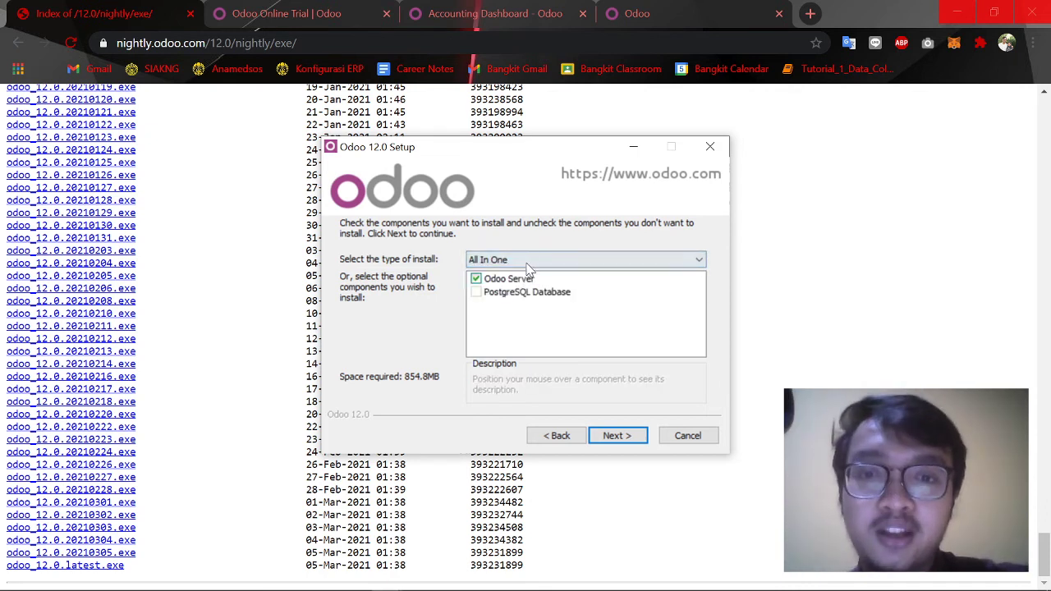
{"action": "left_click", "coordinate": [526, 259]}
{"action": "left_click", "coordinate": [529, 296]}
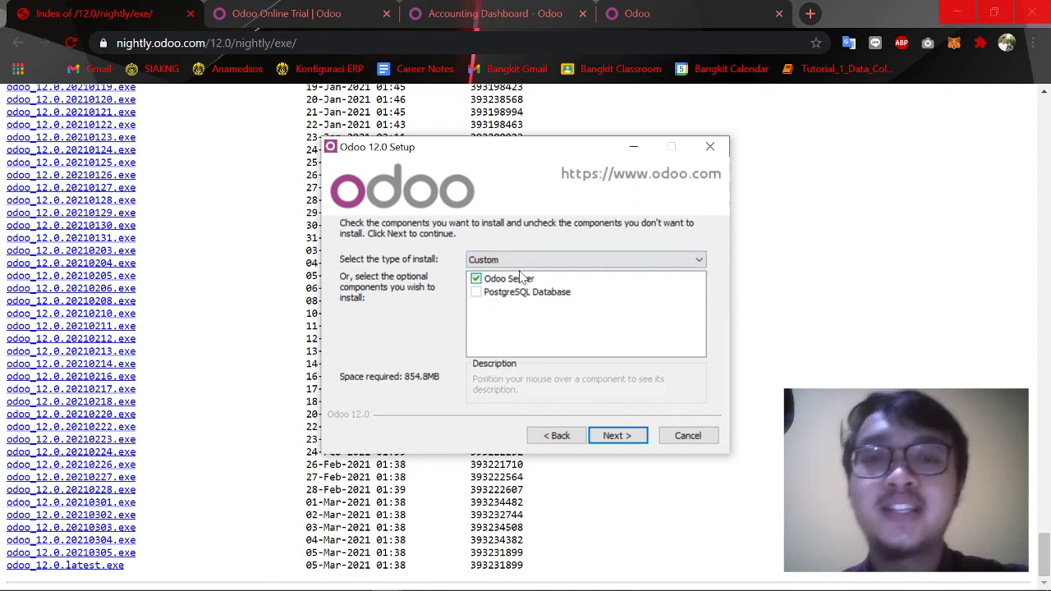
{"action": "left_click", "coordinate": [483, 300]}
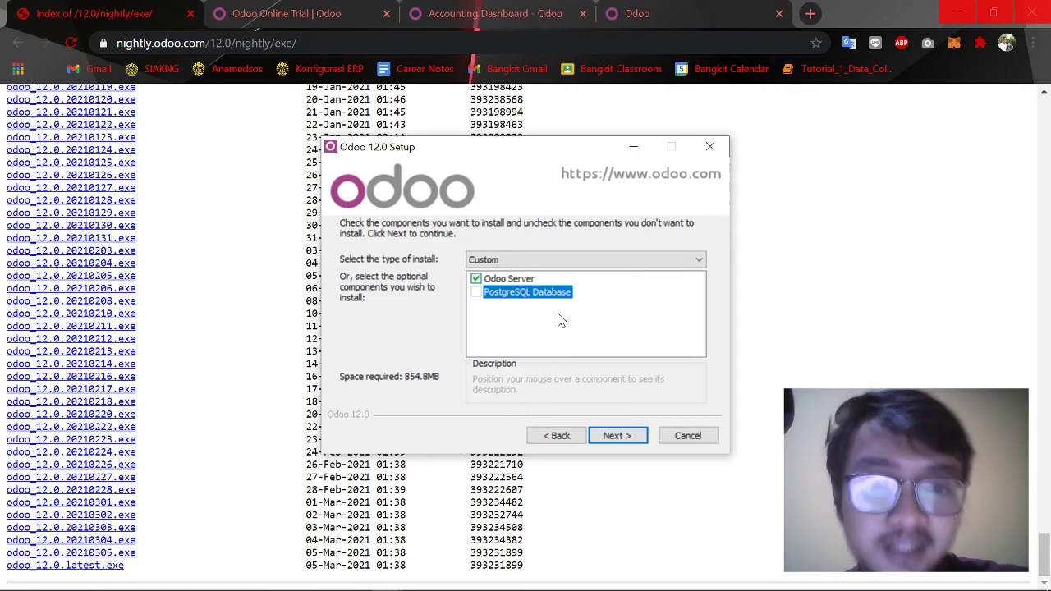
{"action": "left_click", "coordinate": [615, 441]}
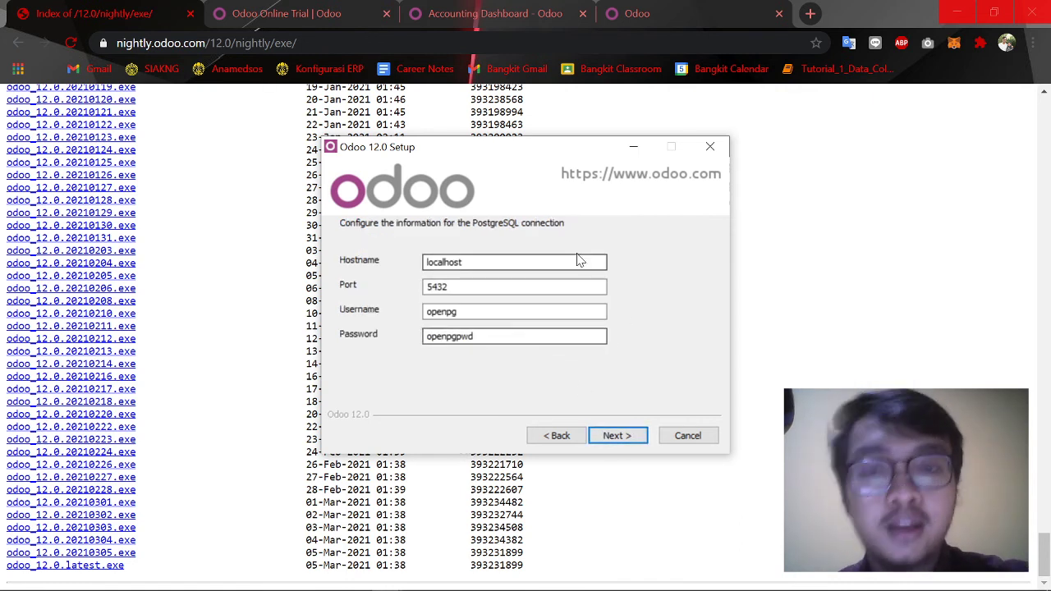
Enter localhost:5000 as the address in the Accounting demo's browser tab and compare it with the setup's PostgreSQL hostname.
{"action": "double_click", "coordinate": [460, 262]}
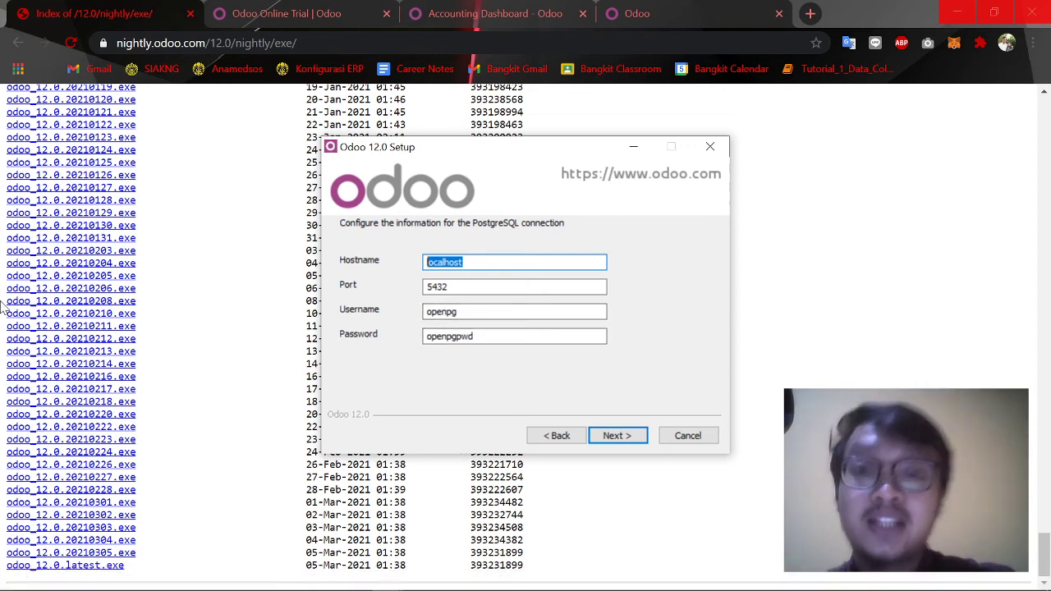
{"action": "left_click", "coordinate": [337, 10]}
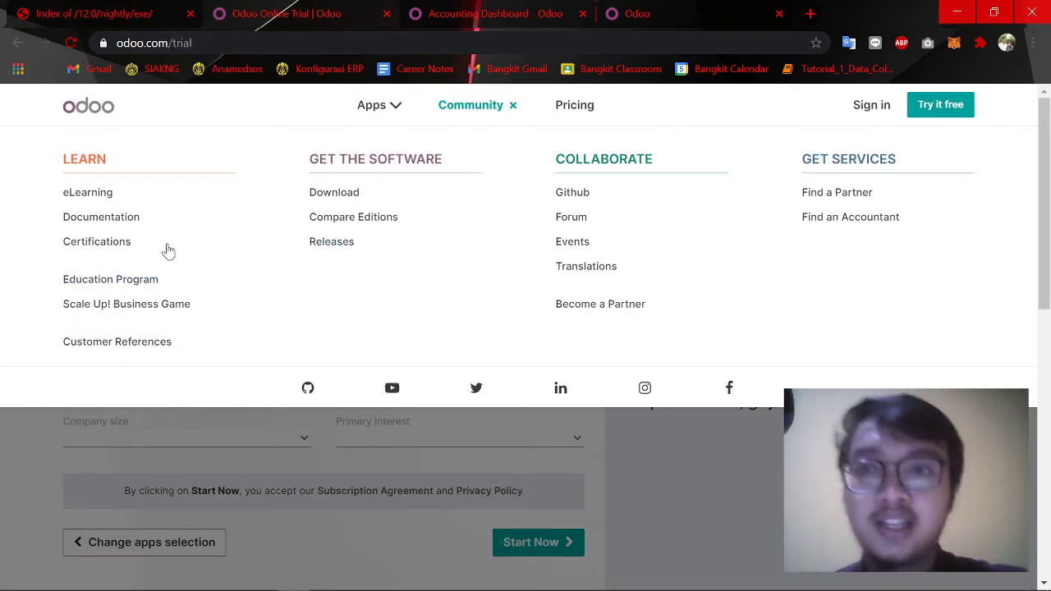
{"action": "left_click", "coordinate": [432, 8]}
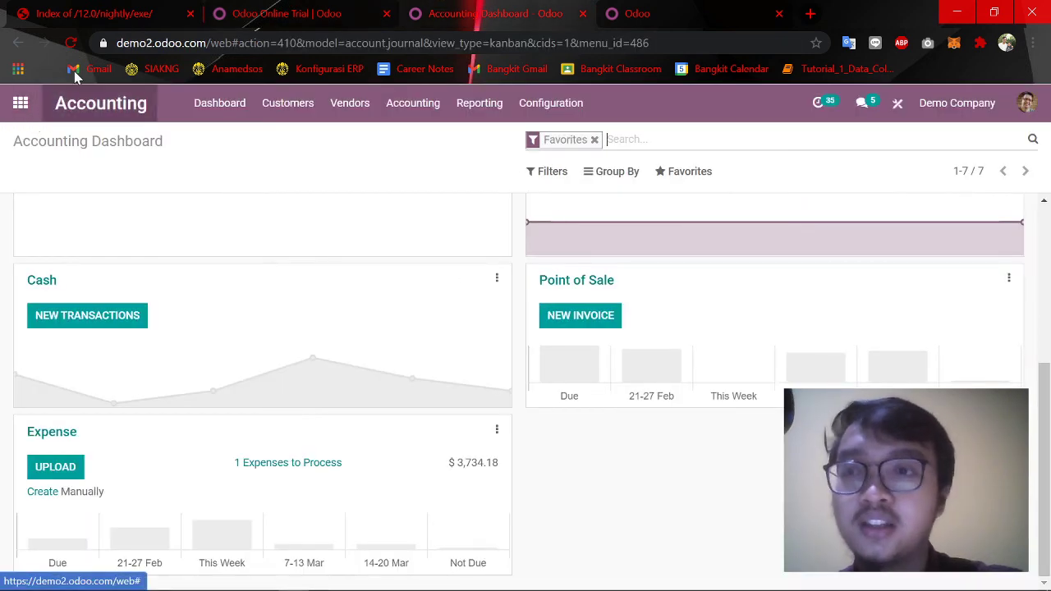
{"action": "left_click", "coordinate": [102, 42]}
{"action": "left_click", "coordinate": [132, 45]}
{"action": "type", "text": "localhost:5000"}
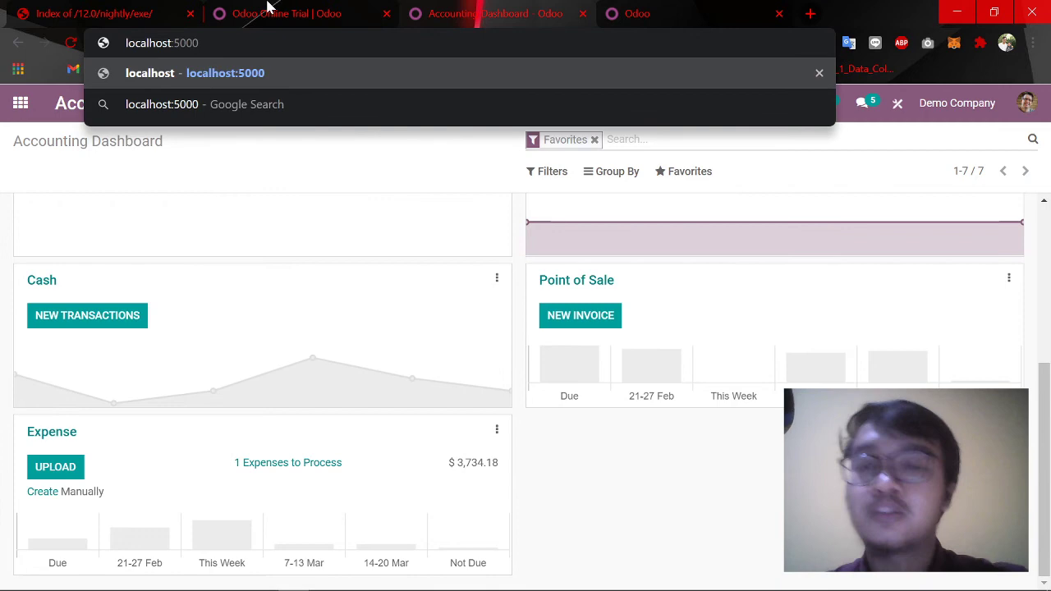
{"action": "key", "text": "alt+Tab"}
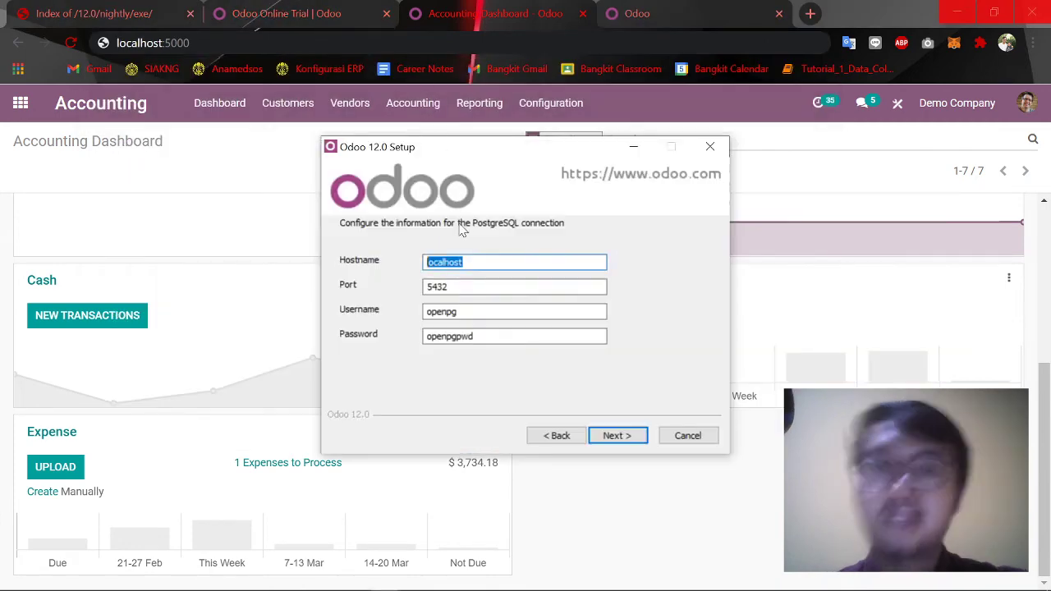
{"action": "key", "text": "alt+Tab"}
{"action": "key", "text": "alt+Tab"}
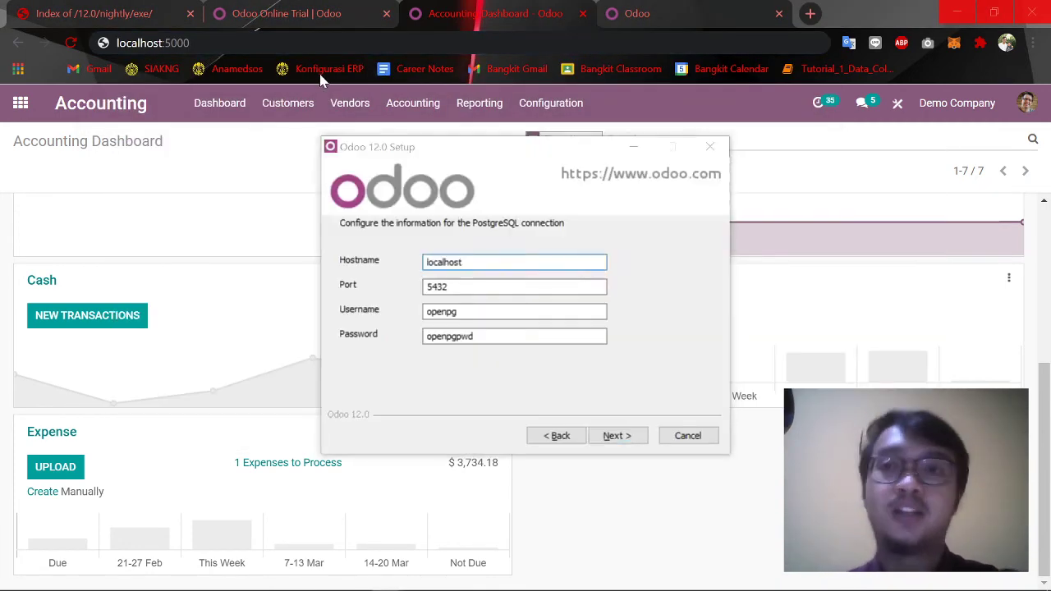
Change the browser address to localhost:5432 to illustrate the PostgreSQL port, and return to the Odoo setup.
{"action": "key", "text": "alt+Tab"}
{"action": "left_click", "coordinate": [320, 43]}
{"action": "key", "text": "BackSpace"}
{"action": "key", "text": "BackSpace"}
{"action": "key", "text": "BackSpace"}
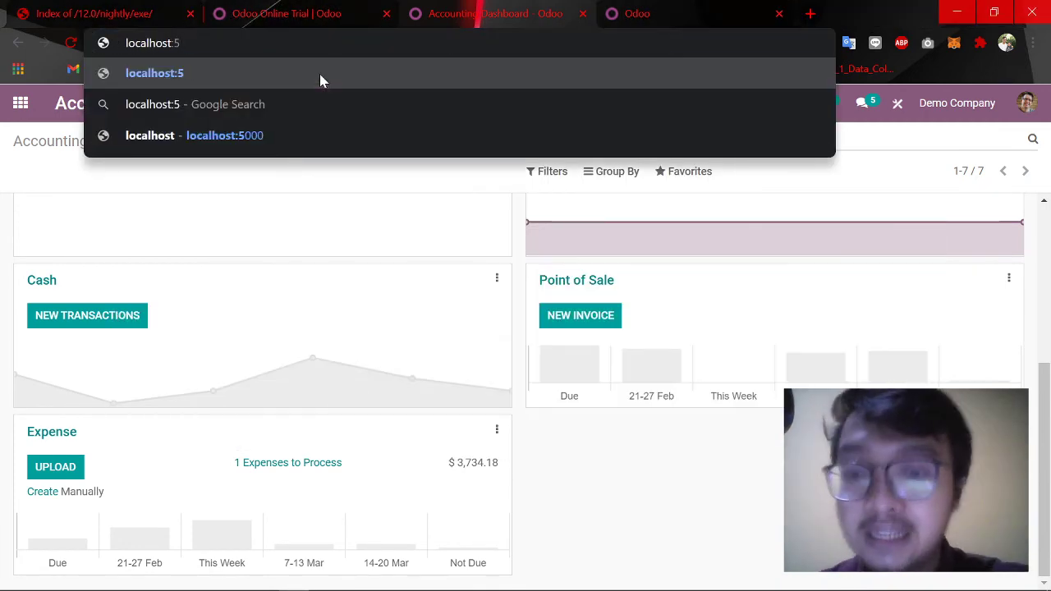
{"action": "type", "text": "432"}
{"action": "key", "text": "alt+Tab"}
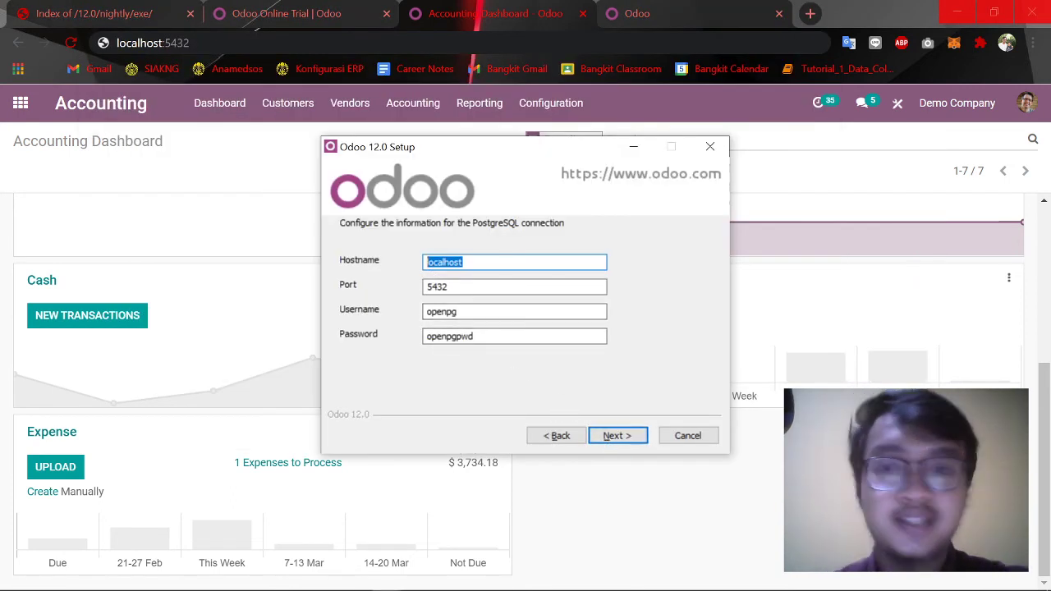
Keep the PostgreSQL connection settings and start installing Odoo 12.0 into C:\Program Files (x86)\Odoo 12.0.
{"action": "key", "text": "Tab"}
{"action": "key", "text": "Tab"}
{"action": "key", "text": "End"}
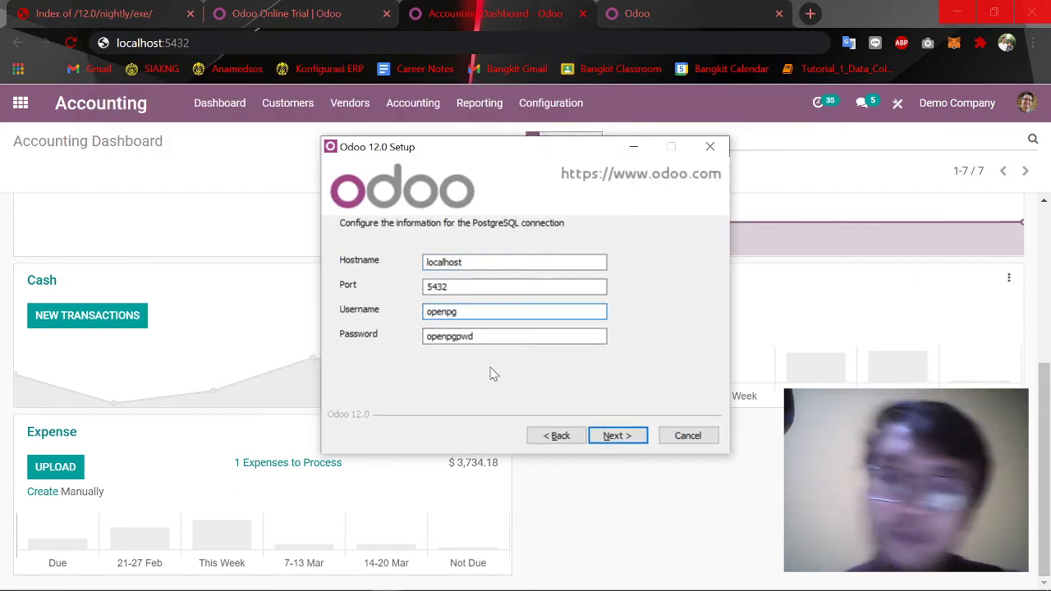
{"action": "left_click", "coordinate": [616, 435]}
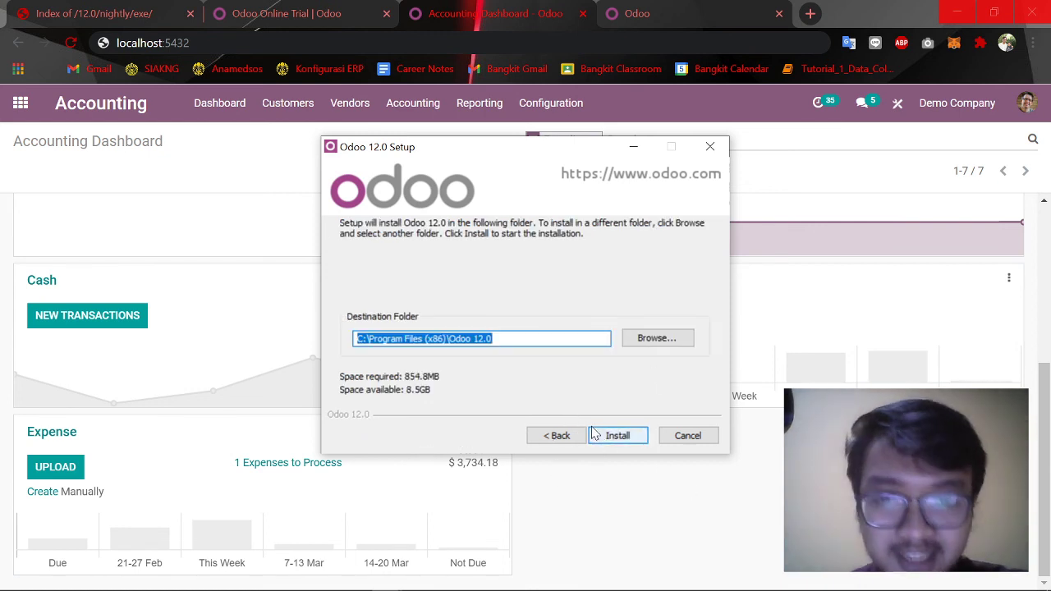
{"action": "left_click", "coordinate": [616, 437]}
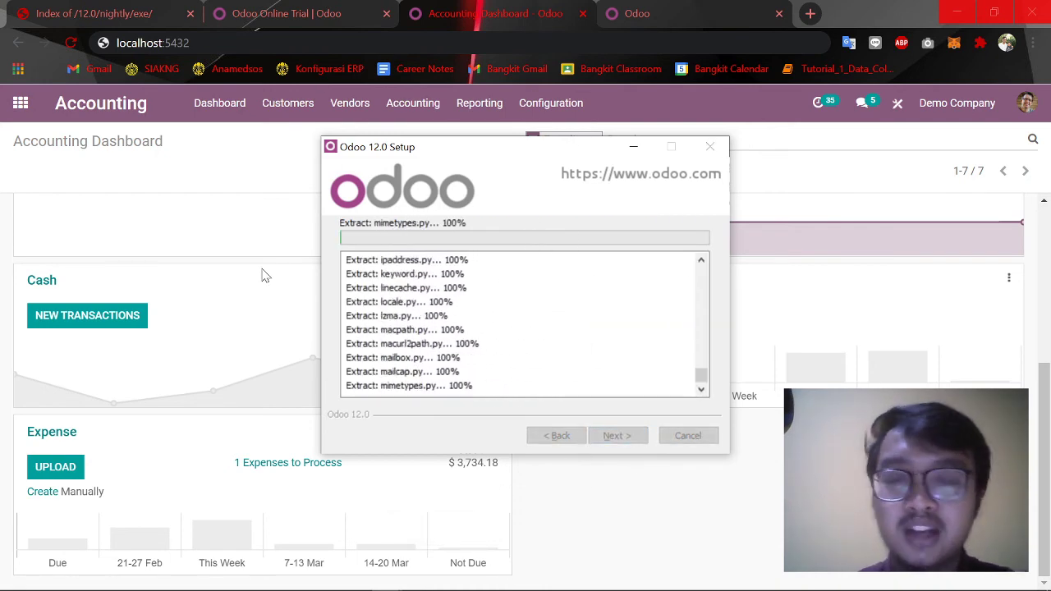
{"action": "key", "text": "alt+Tab"}
{"action": "key", "text": "alt+Tab"}
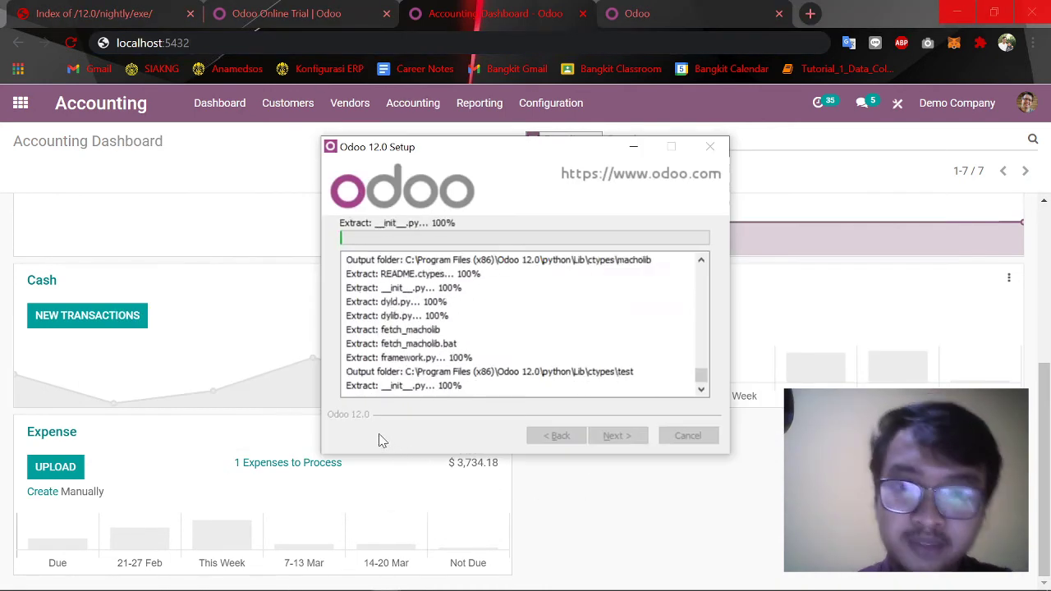
{"action": "key", "text": "alt+Tab"}
{"action": "left_click", "coordinate": [402, 355]}
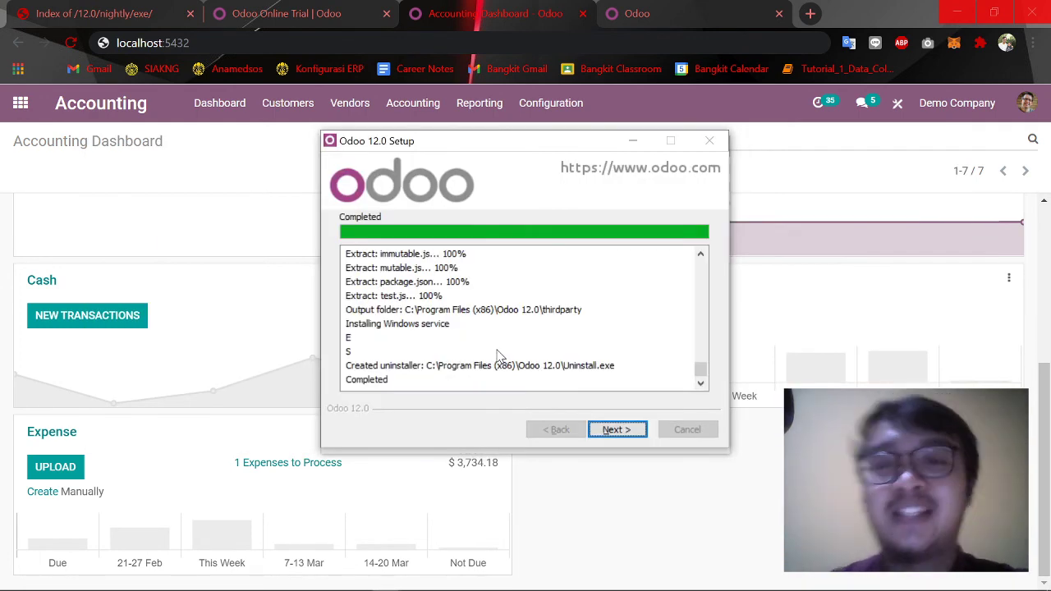
Complete the Odoo 12.0 setup, keeping the Start Odoo option enabled so Odoo launches at localhost:8069.
{"action": "left_click", "coordinate": [616, 429]}
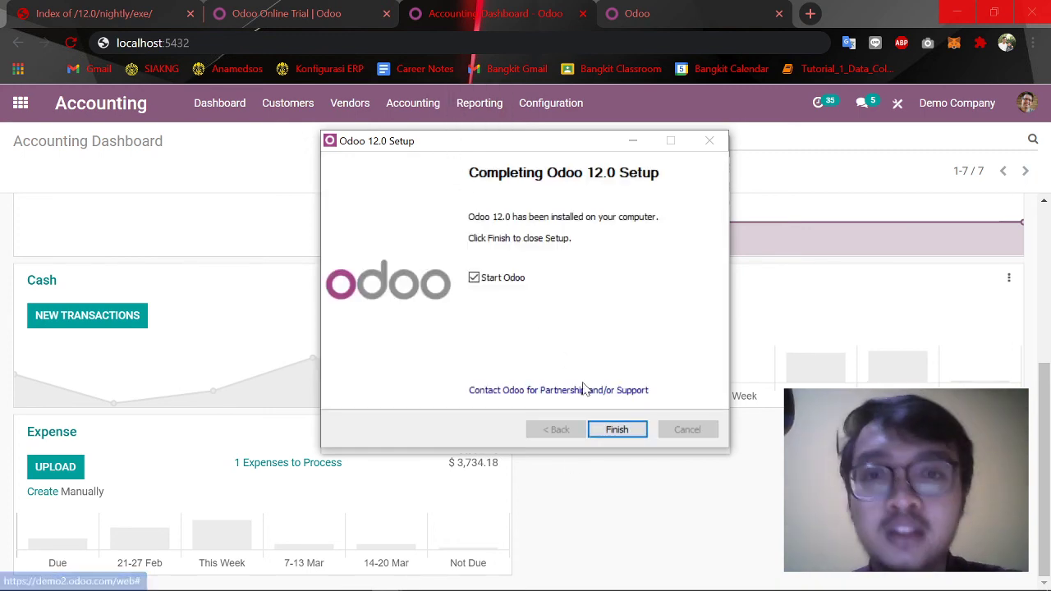
{"action": "left_click", "coordinate": [621, 433]}
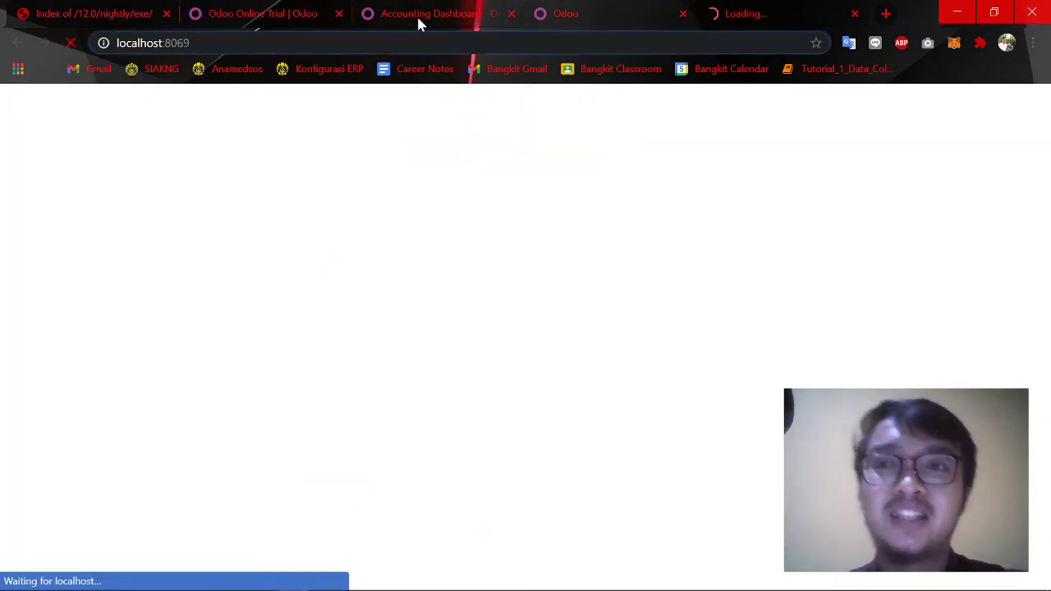
Compare the two local Odoo browser tabs, close the older one, and bring up the database creation form in the new localhost:8069 tab.
{"action": "left_click", "coordinate": [574, 7]}
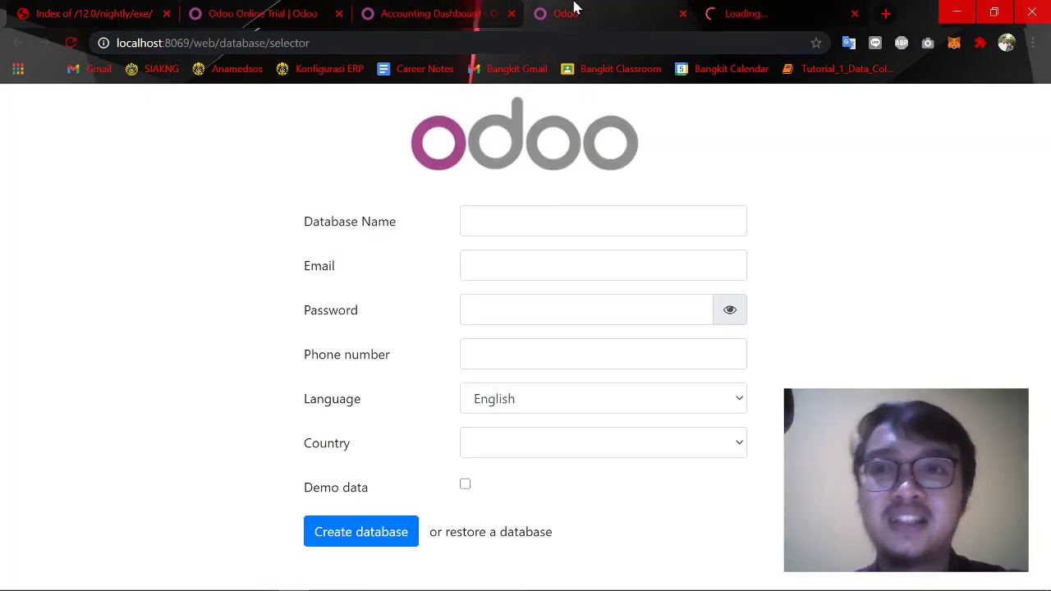
{"action": "left_click", "coordinate": [712, 6]}
{"action": "left_click", "coordinate": [628, 9]}
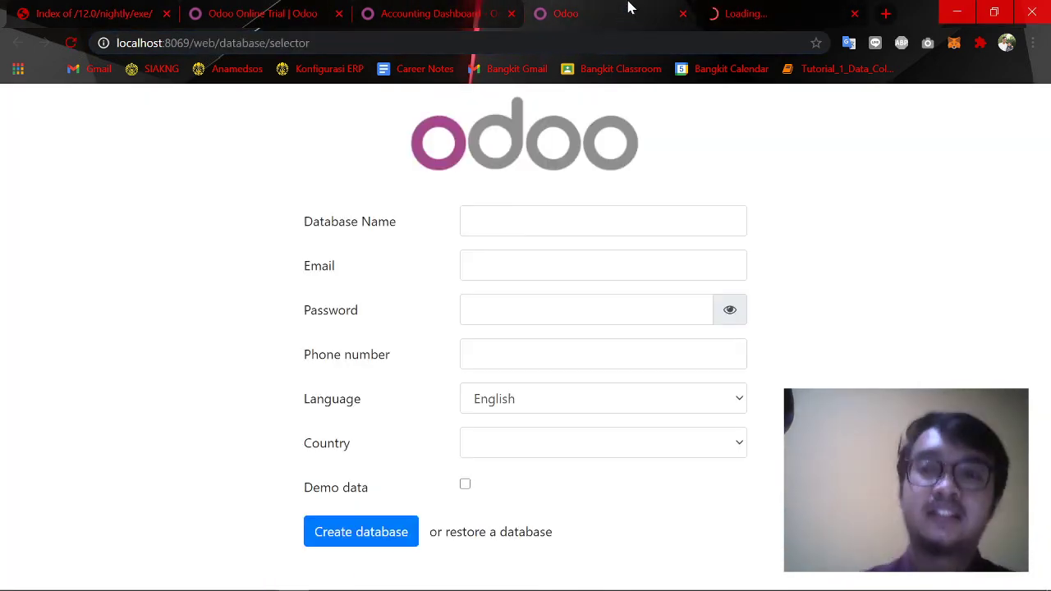
{"action": "left_click", "coordinate": [735, 7]}
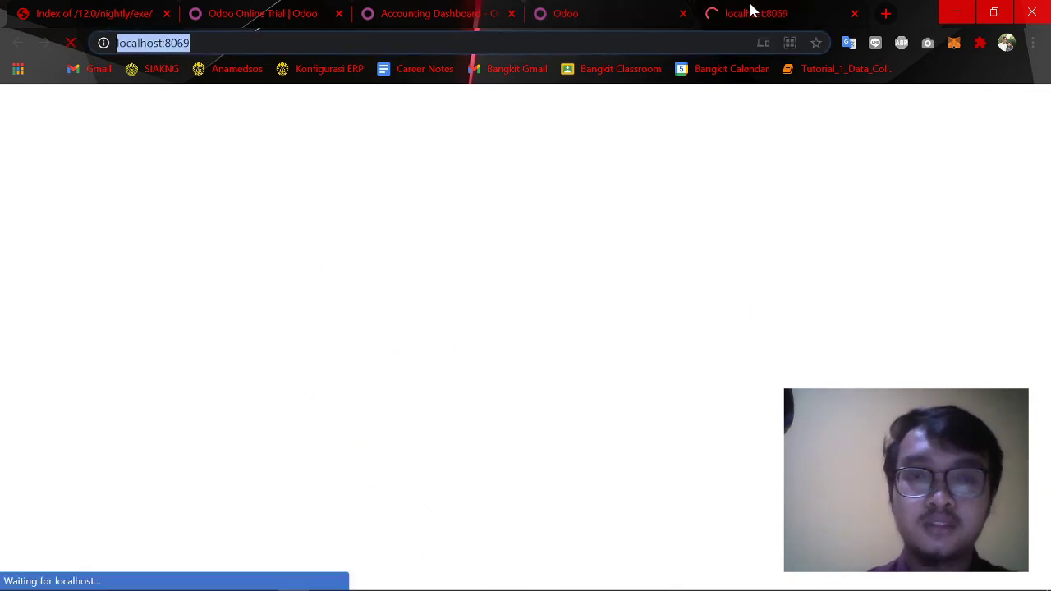
{"action": "left_click", "coordinate": [683, 13]}
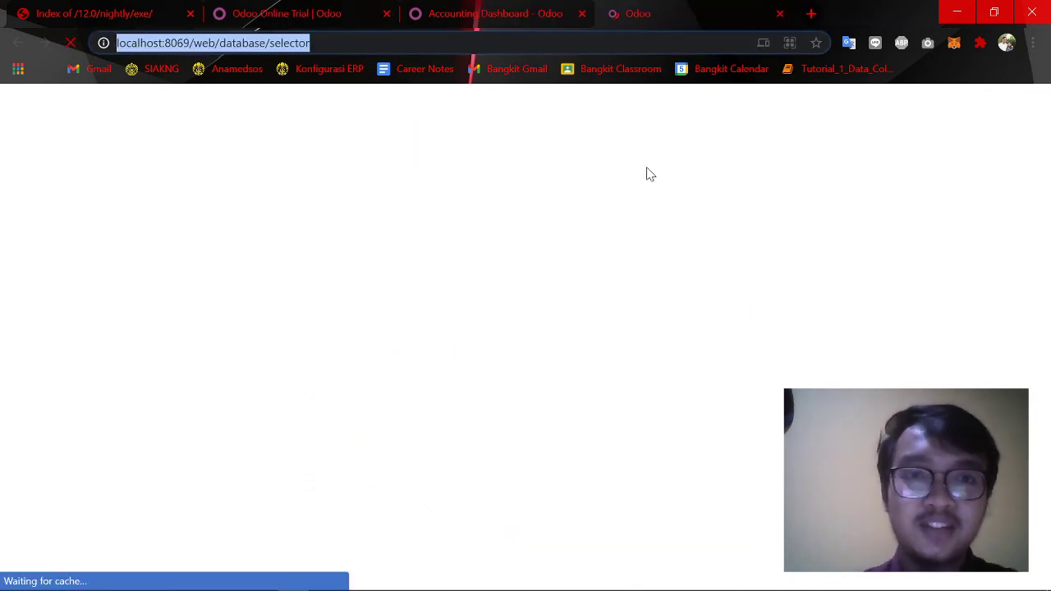
{"action": "left_click", "coordinate": [225, 206]}
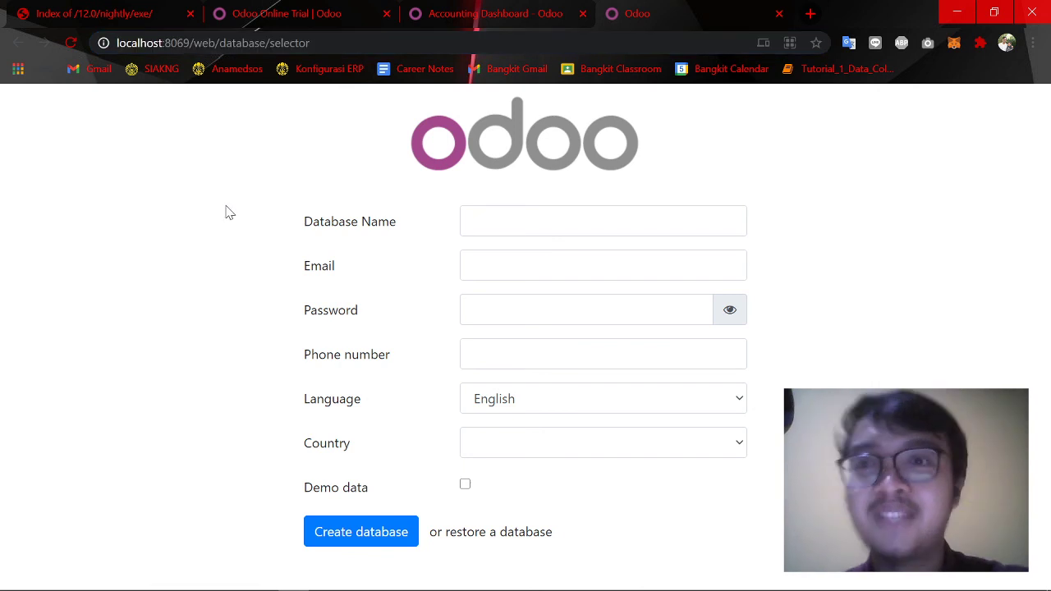